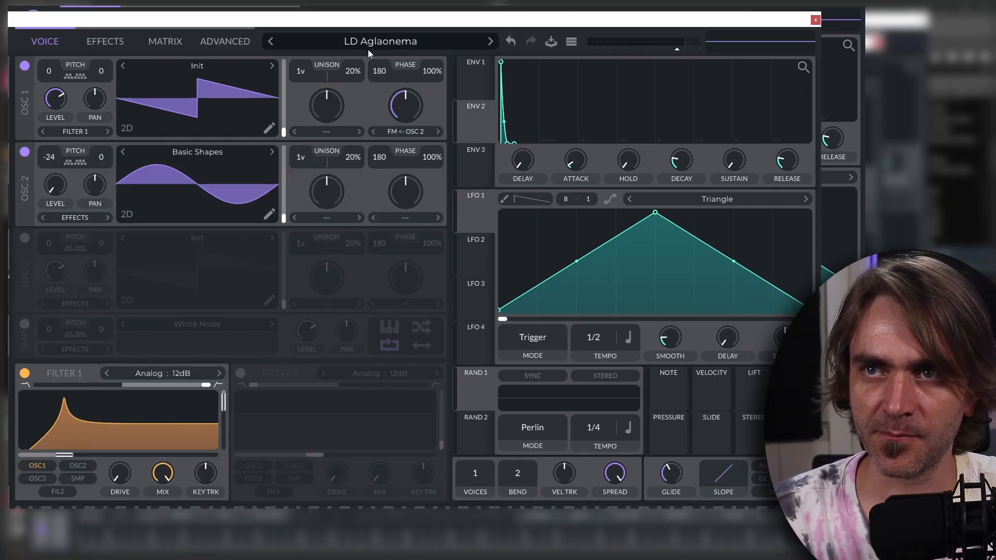
left_click(368, 47)
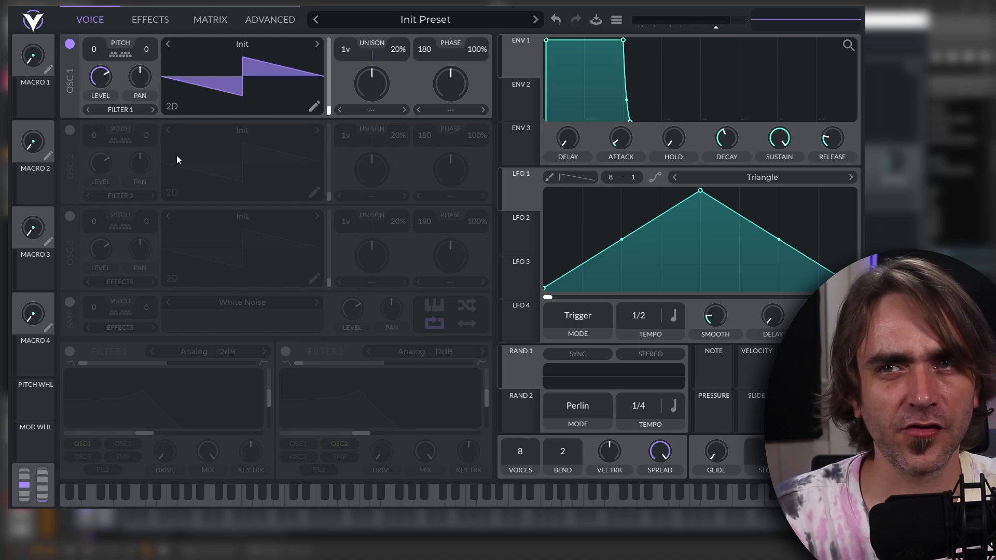
Enable oscillator 2 with its level turned fully down and its pitch transposed to -24 semitones.
left_click(69, 130)
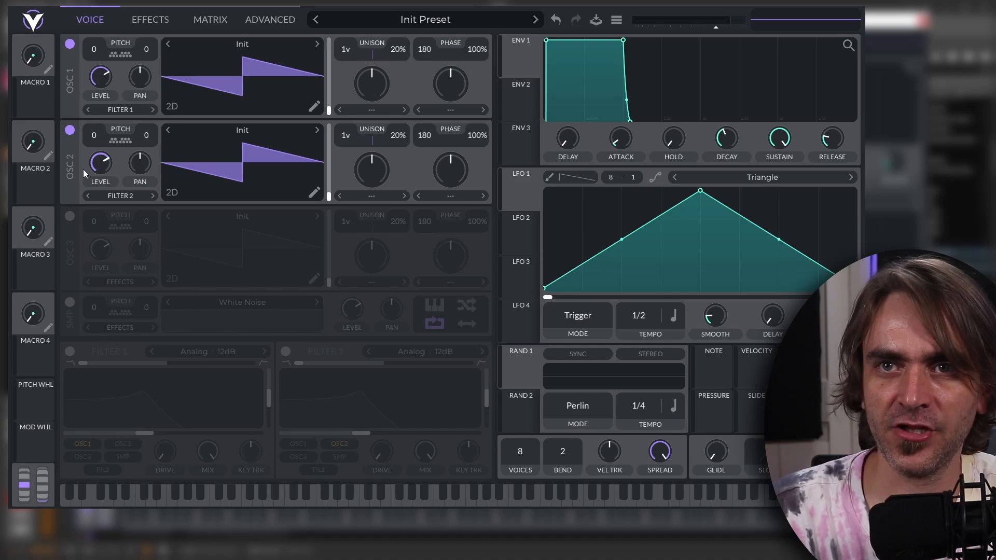
left_click_drag(83, 169, 90, 256)
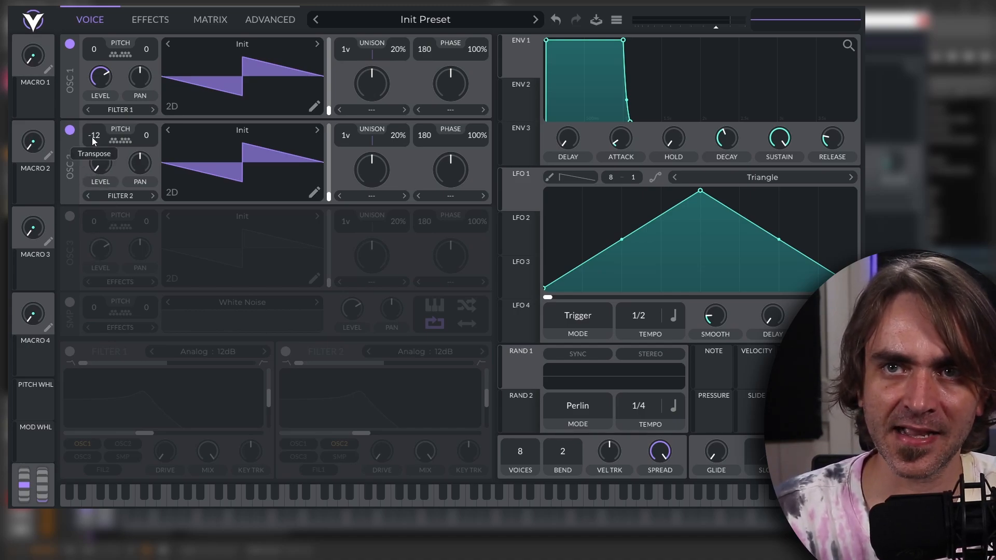
scroll(93, 137, "down", 12)
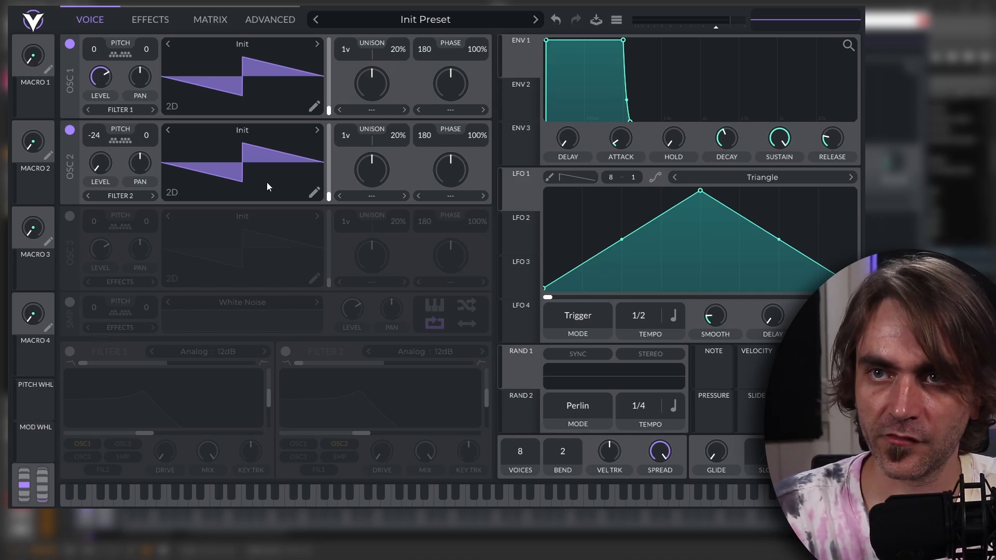
Load the Basic Shapes wavetable from the Factory folder into oscillator 2.
left_click(241, 130)
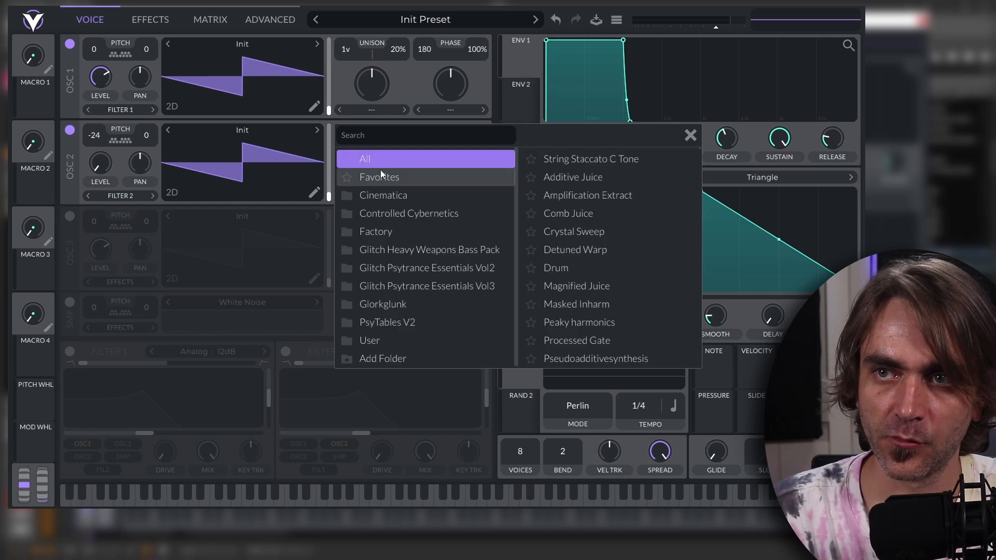
left_click(390, 235)
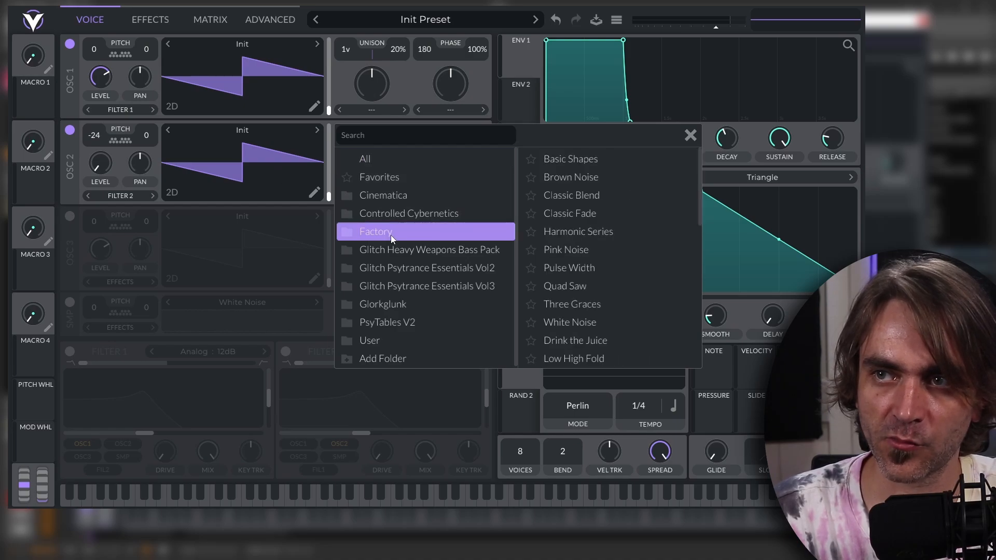
left_click(590, 161)
left_click(690, 135)
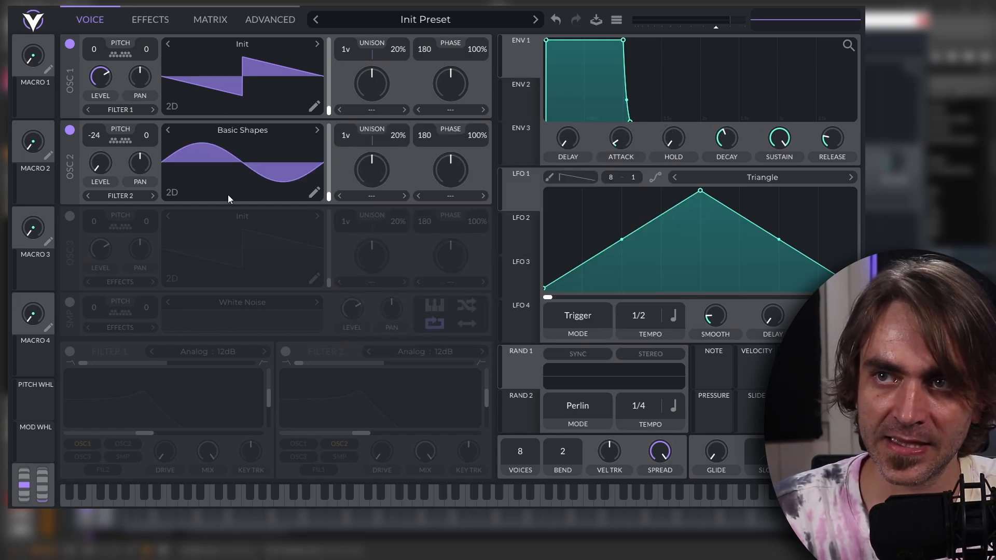
Set oscillator 1's phase distortion mode to FM <- Osc 2.
left_click(450, 110)
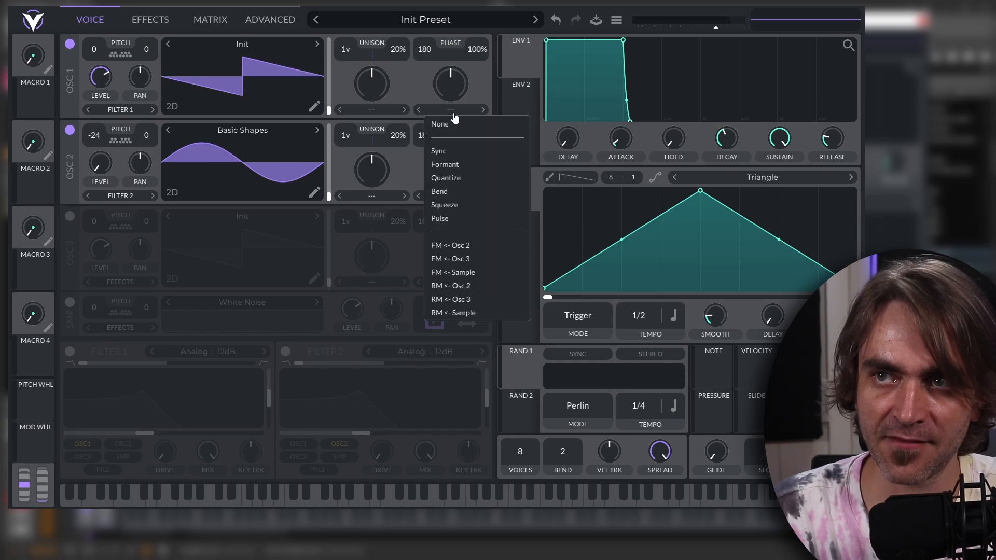
left_click(467, 246)
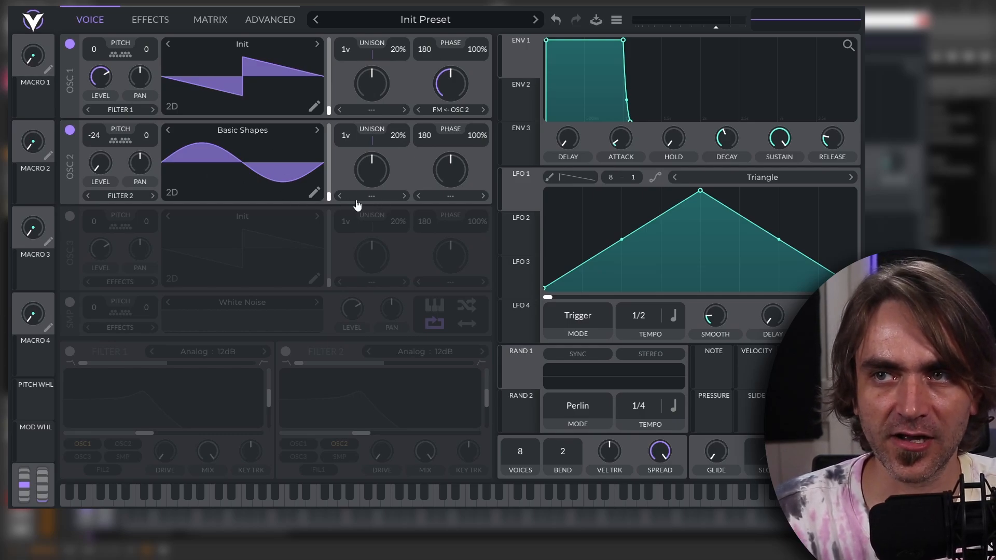
Try the Squeeze distortion mode on oscillator 2, and reset its mode to None and its amount to default.
left_click(451, 195)
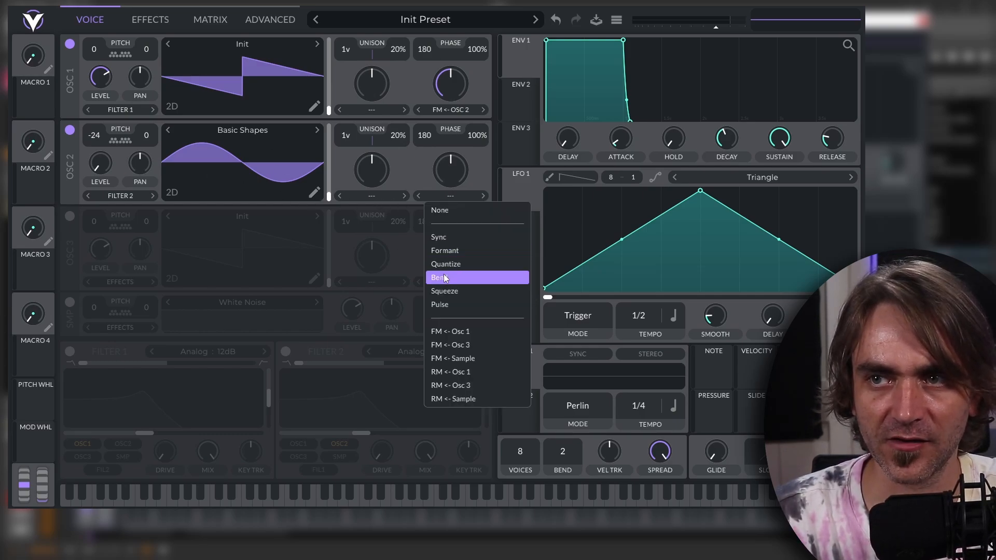
left_click(445, 291)
left_click_drag(450, 180, 451, 186)
left_click(446, 196)
left_click(443, 211)
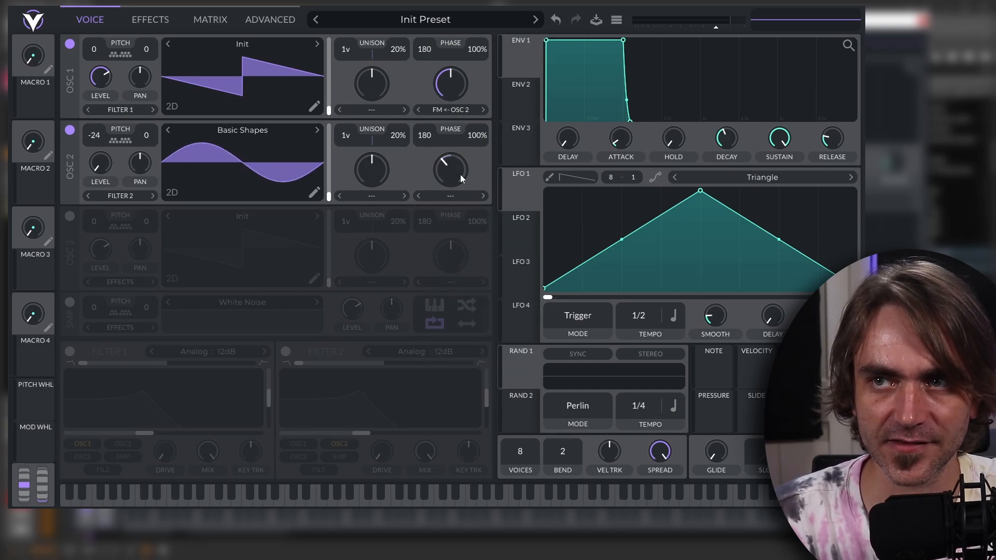
double_click(447, 177)
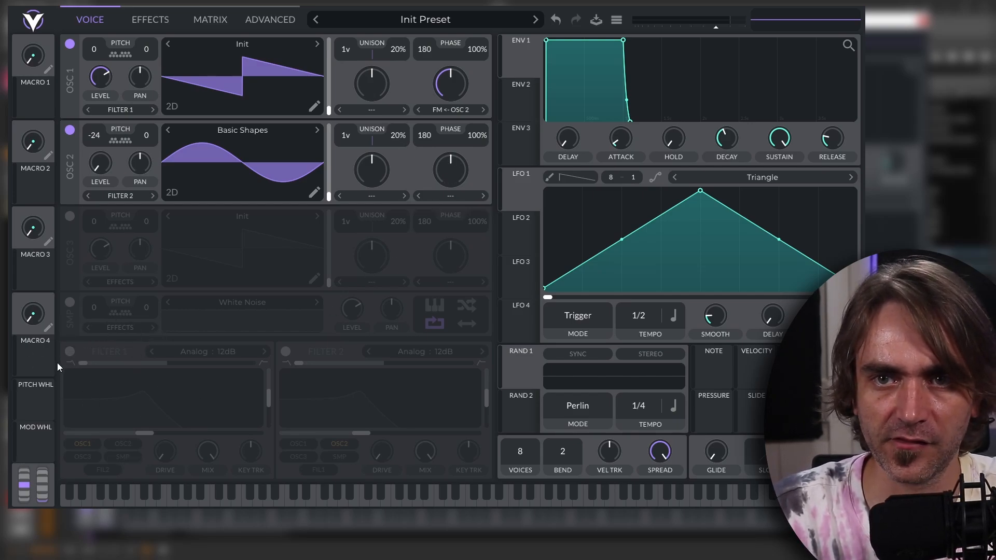
Enable filter 1 and blend its response fully to high-pass.
left_click(69, 351)
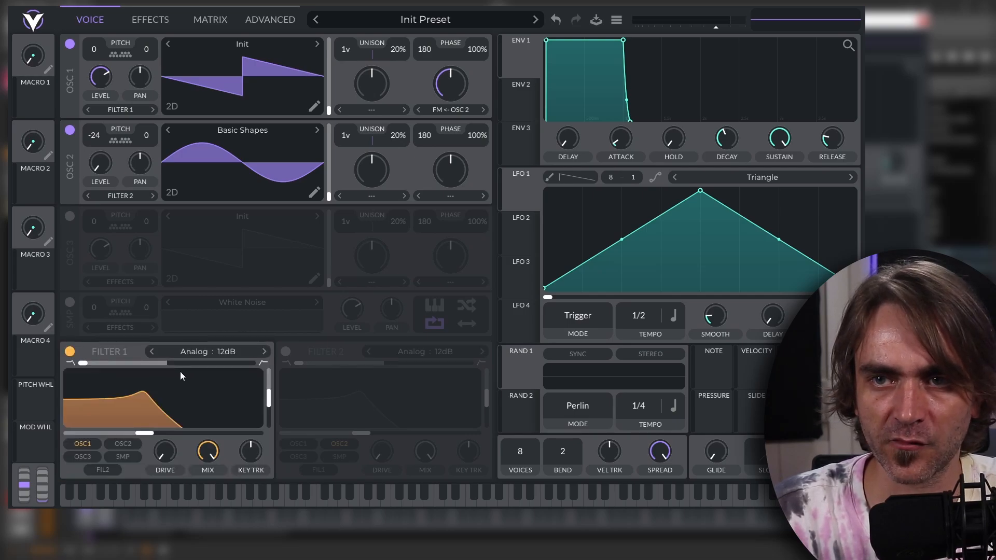
left_click_drag(83, 362, 250, 364)
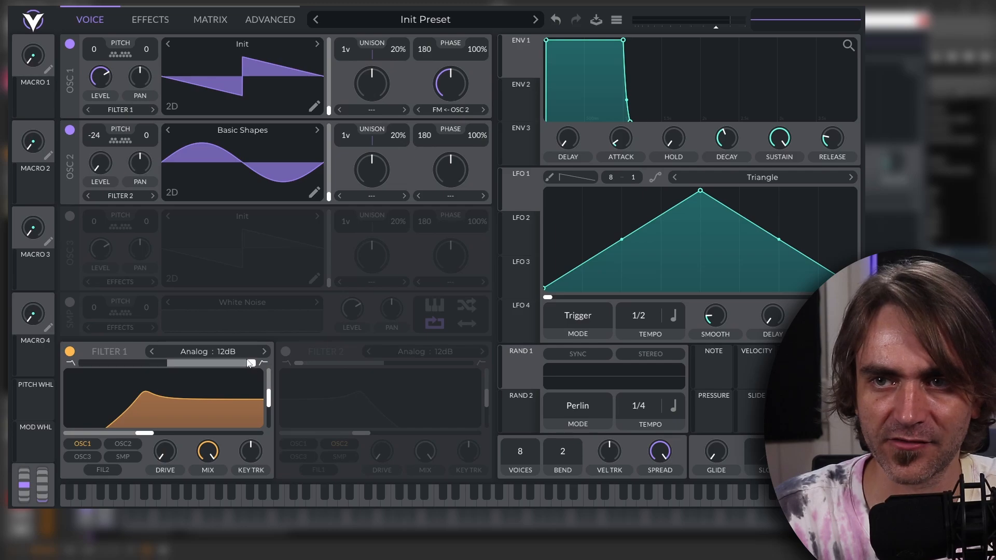
mouse_move(246, 365)
left_mouse_down()
mouse_move(220, 361)
mouse_move(264, 371)
left_mouse_up()
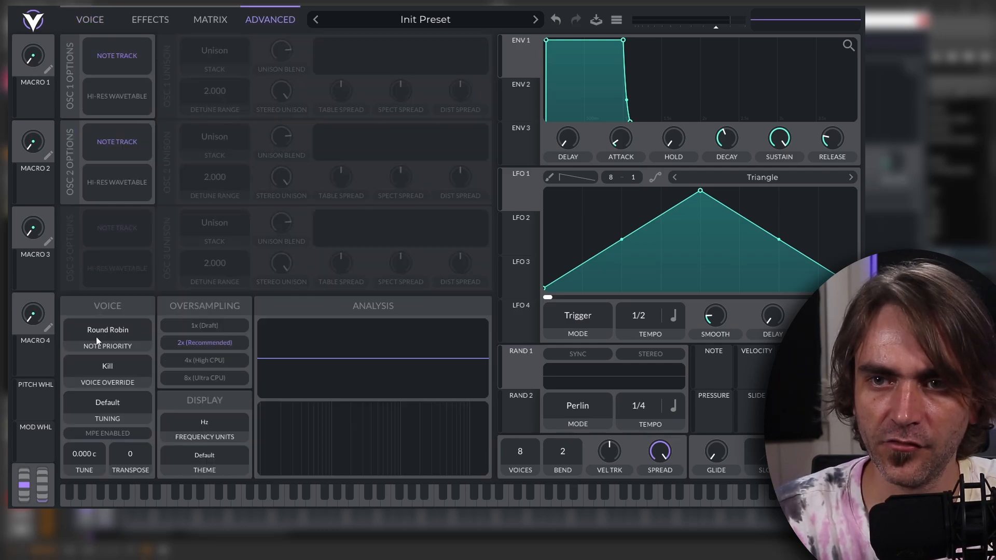
Change the displayed frequency units to Semitones.
left_click(205, 433)
left_click(193, 436)
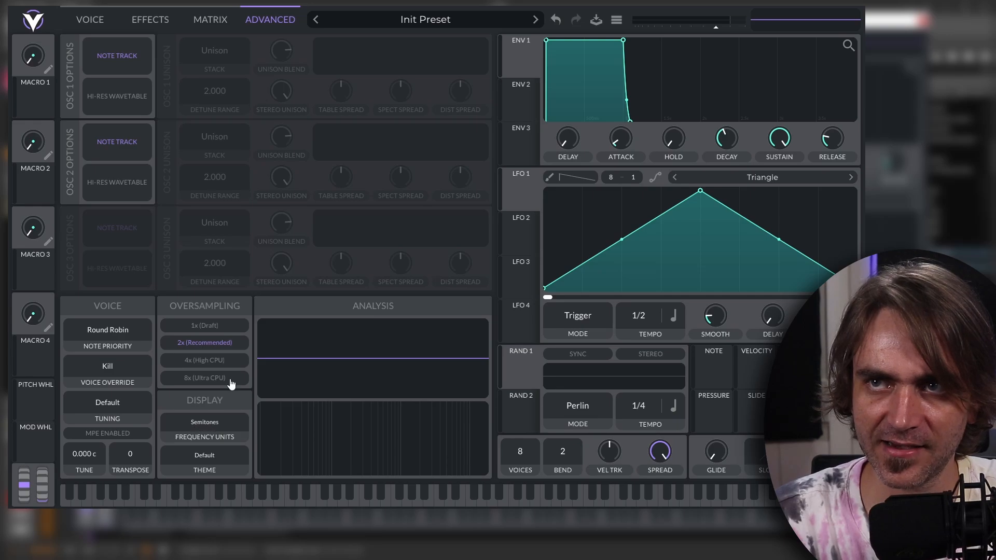
Lower filter 1's cutoff to about -22 semitones and raise its resonance to a sharp peak.
left_click(88, 21)
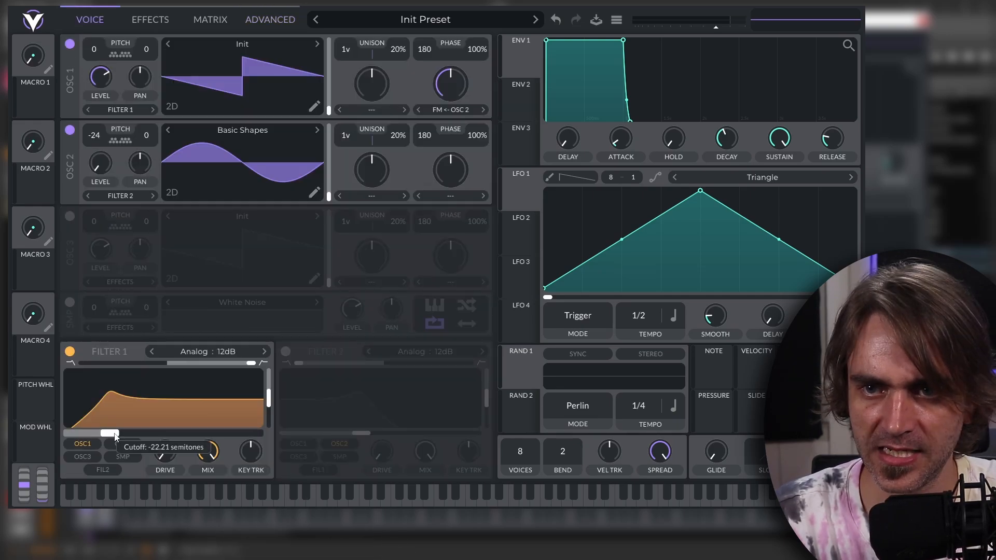
left_click_drag(114, 435, 107, 440)
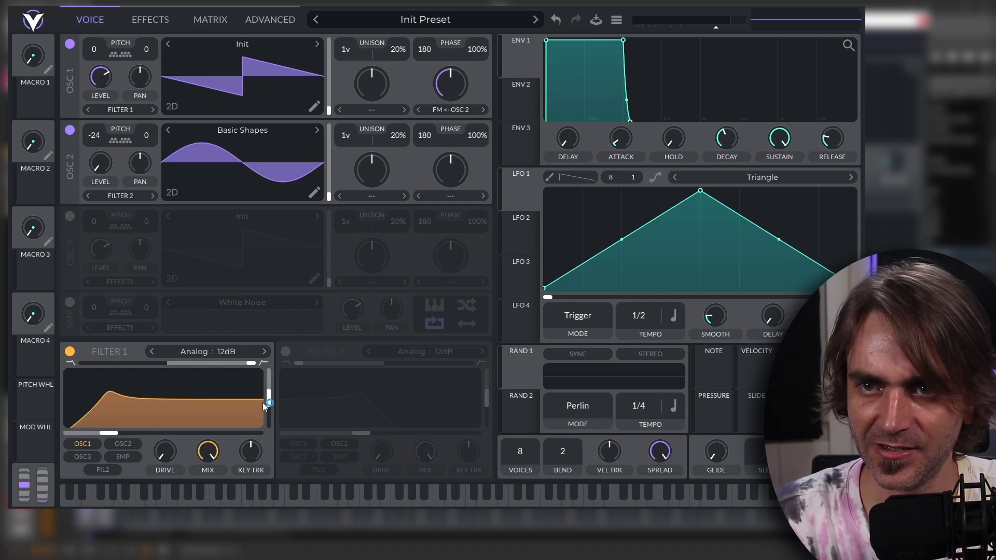
left_click_drag(264, 405, 267, 387)
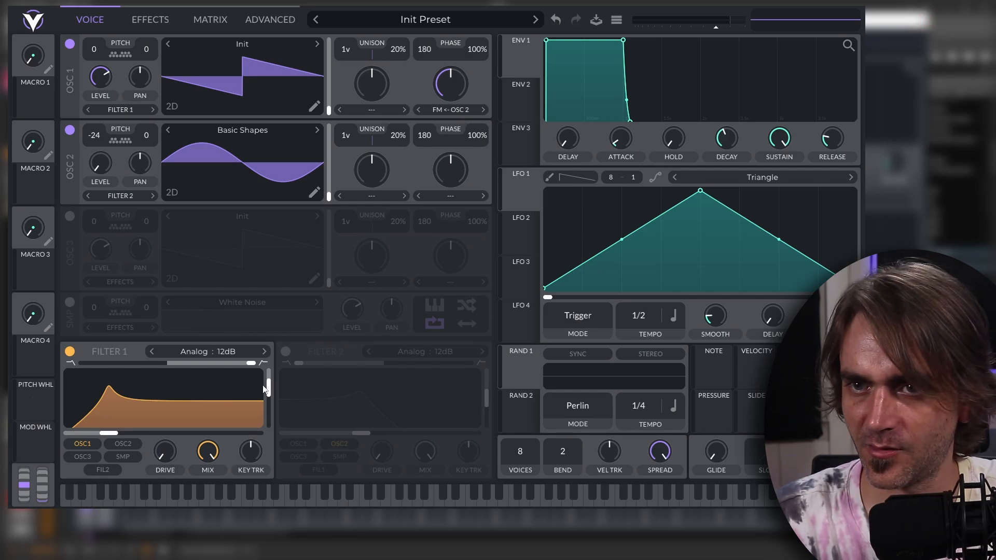
mouse_move(268, 389)
left_click_drag(269, 389, 287, 380)
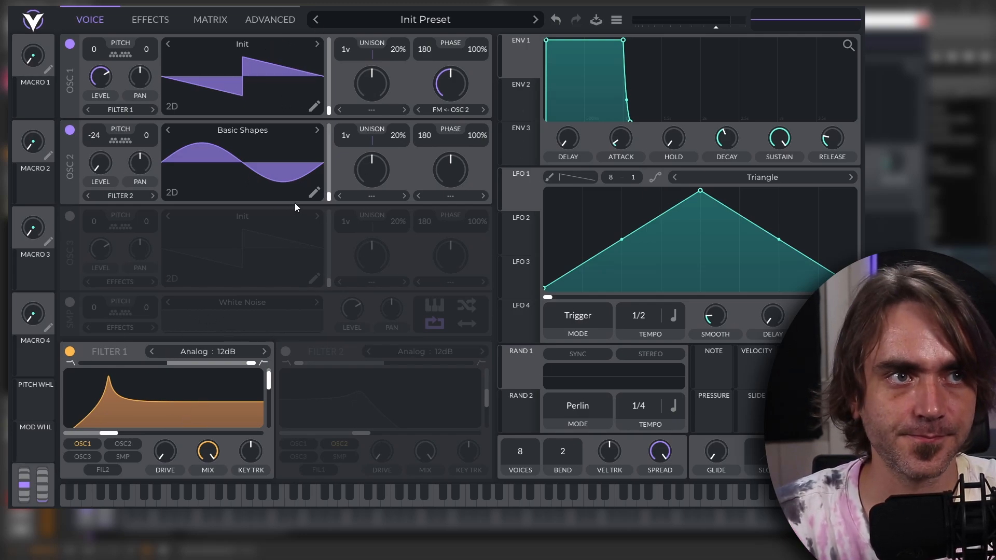
Move Distortion directly below Chorus in the effects chain and enable it.
left_click(150, 19)
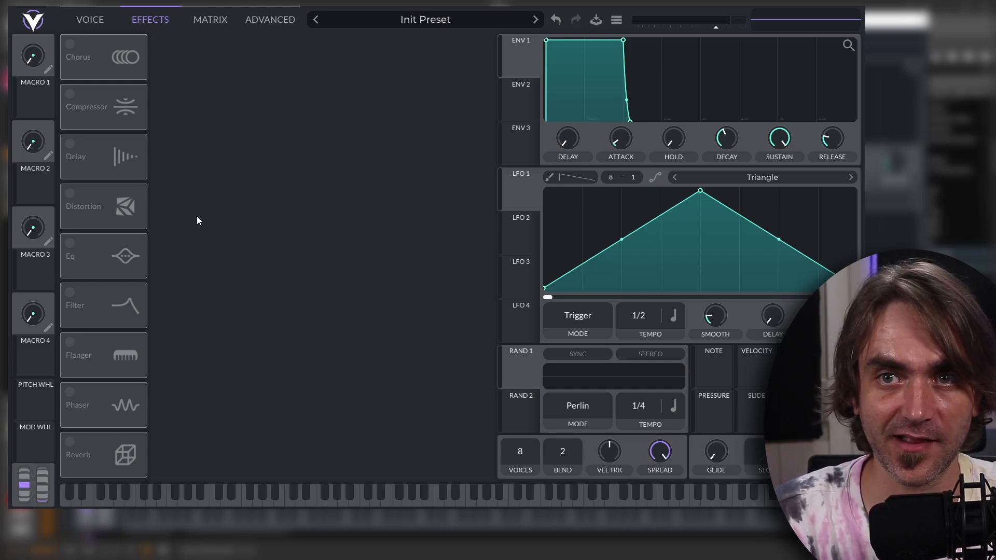
left_click_drag(102, 192, 61, 112)
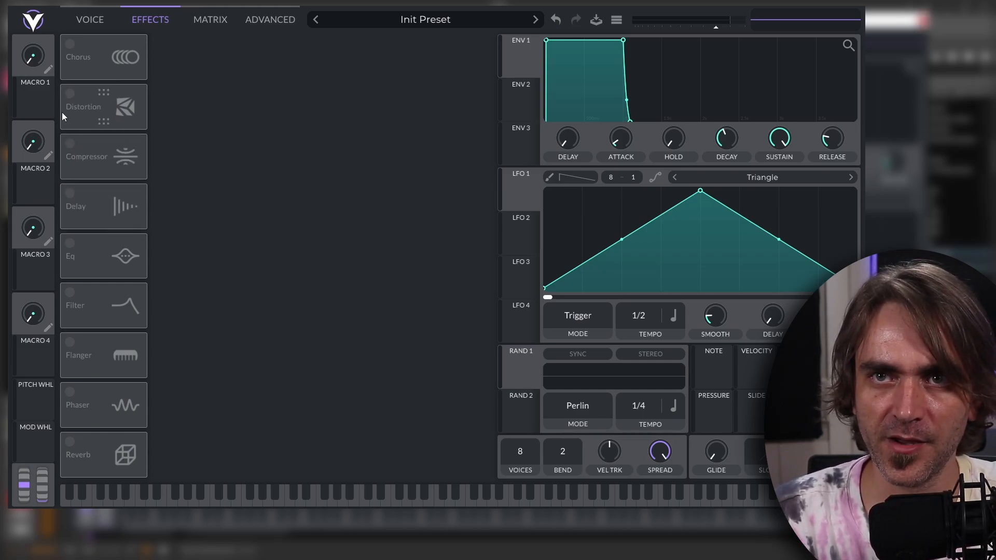
left_click(69, 95)
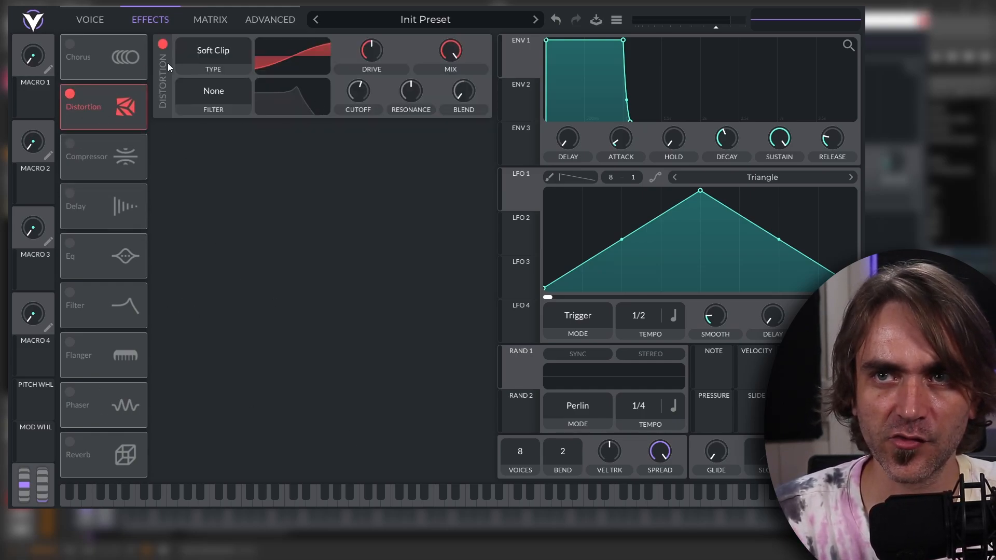
Set the distortion type to Linear Fold with about 20.6 dB of drive and a reduced mix.
left_click(235, 61)
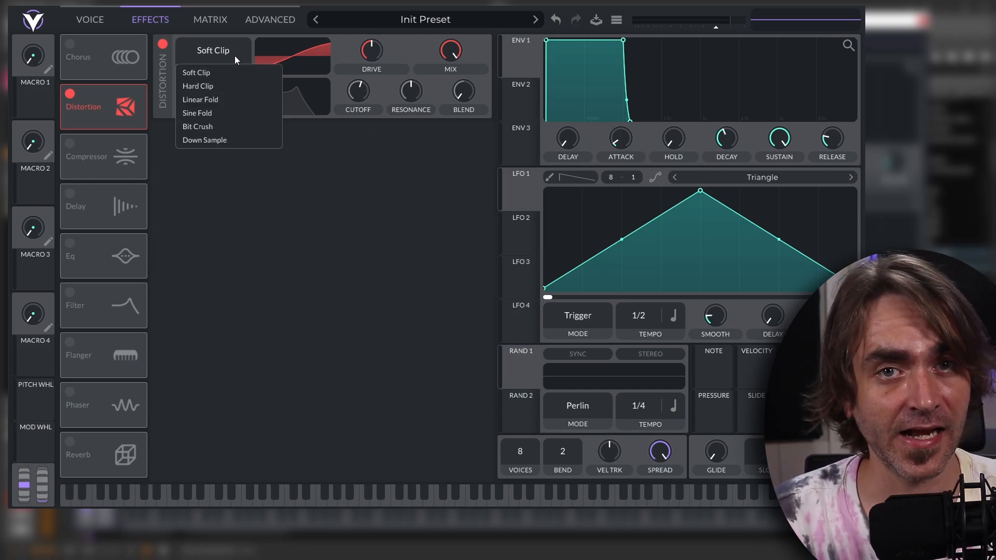
left_click(220, 98)
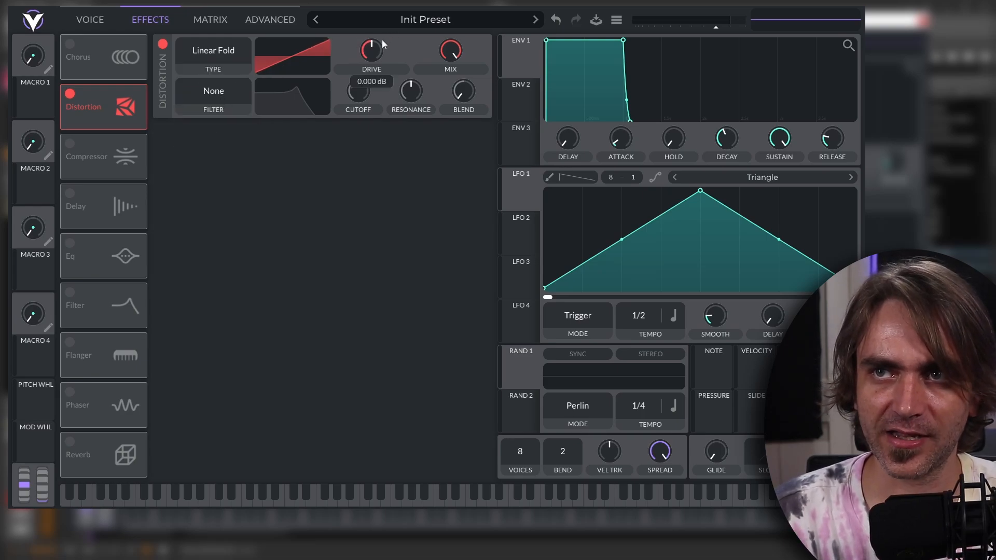
left_click_drag(382, 39, 418, 88)
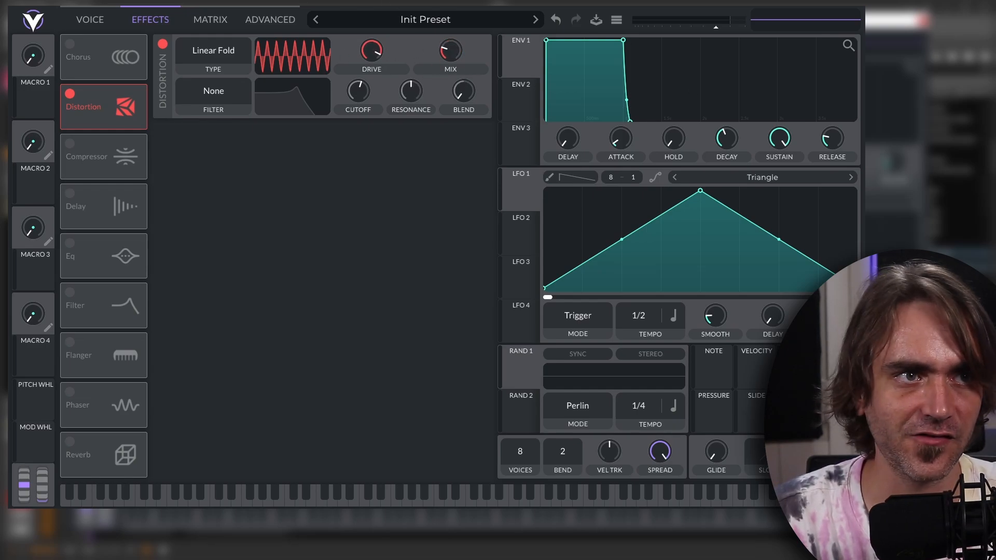
mouse_move(371, 50)
left_mouse_down()
mouse_move(358, 56)
mouse_move(368, 61)
left_mouse_up()
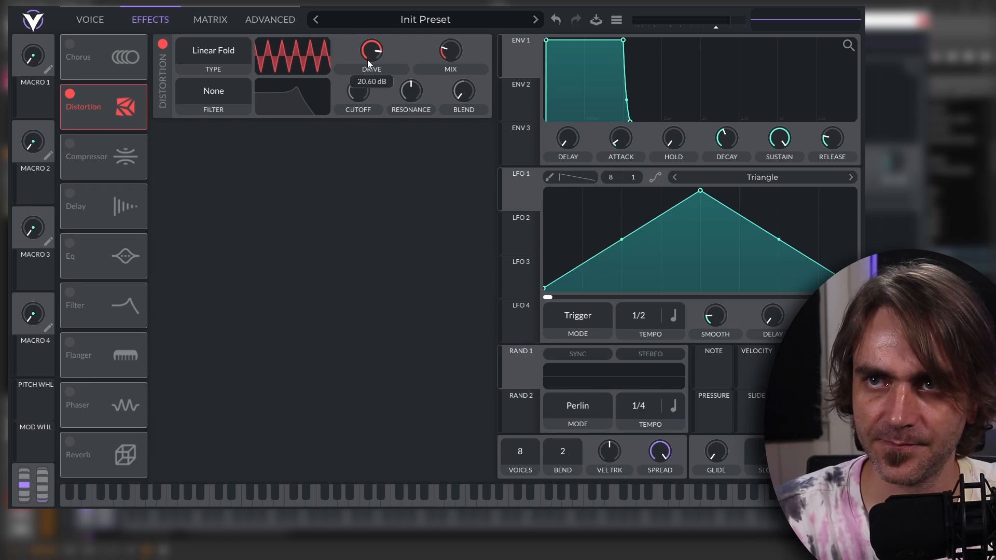
left_click_drag(457, 48, 461, 45)
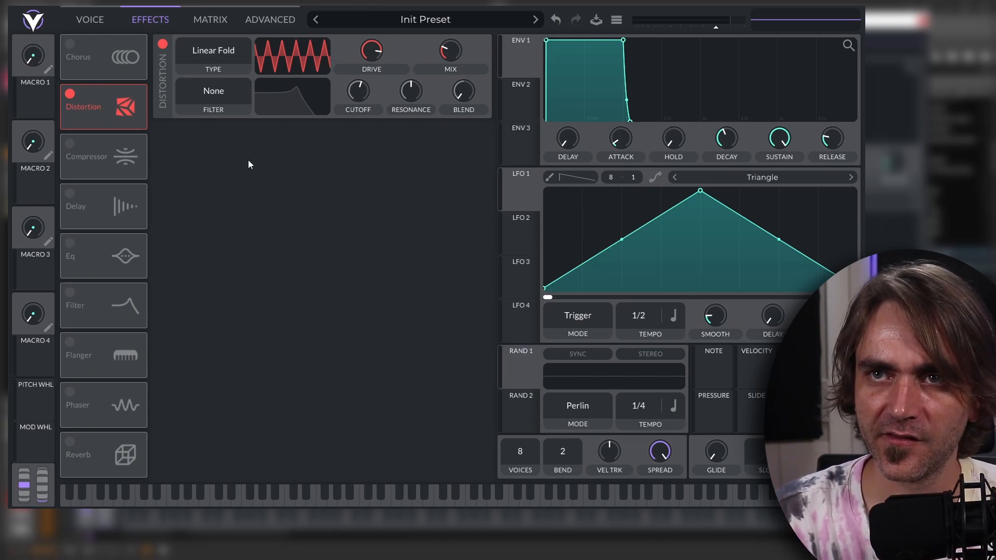
Enable the chorus with its tempo set to 32/1 and its mix lowered.
left_click(69, 43)
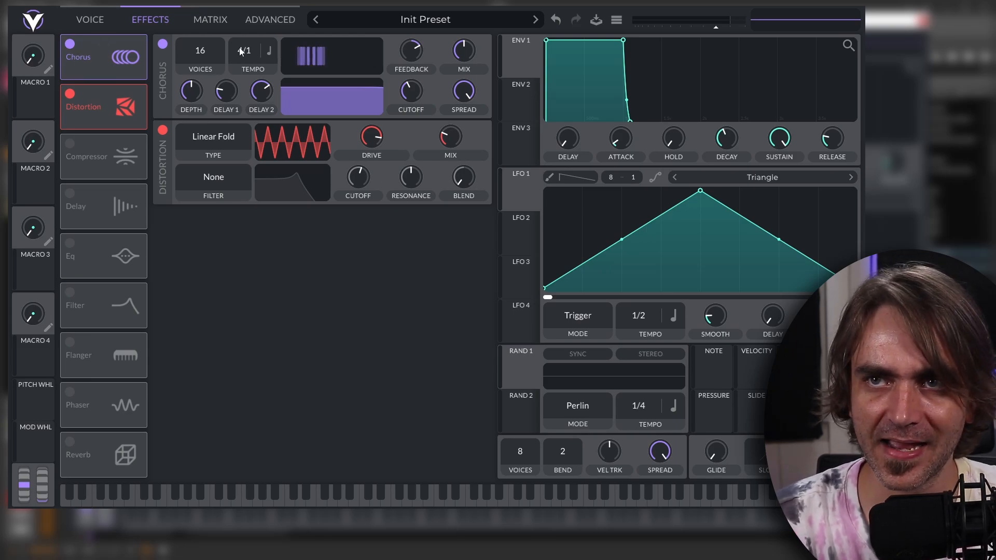
scroll(242, 50, "up", 4)
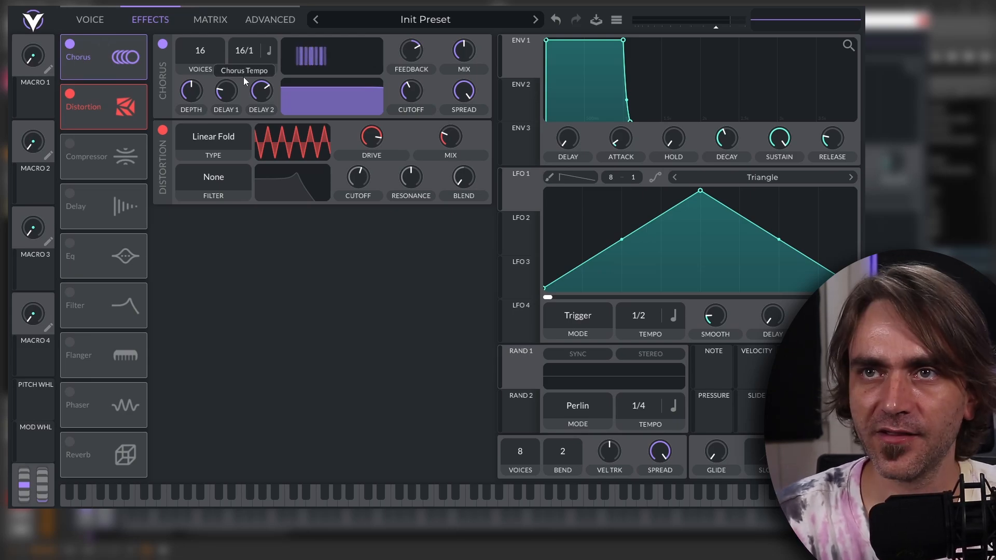
scroll(244, 77, "up", 1)
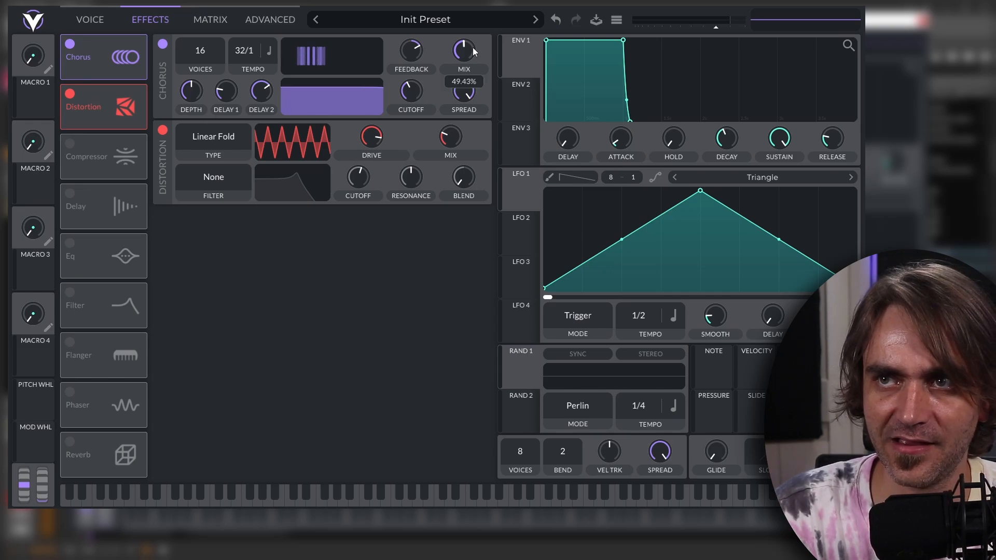
mouse_move(472, 48)
left_mouse_down()
mouse_move(460, 49)
mouse_move(468, 52)
left_mouse_up()
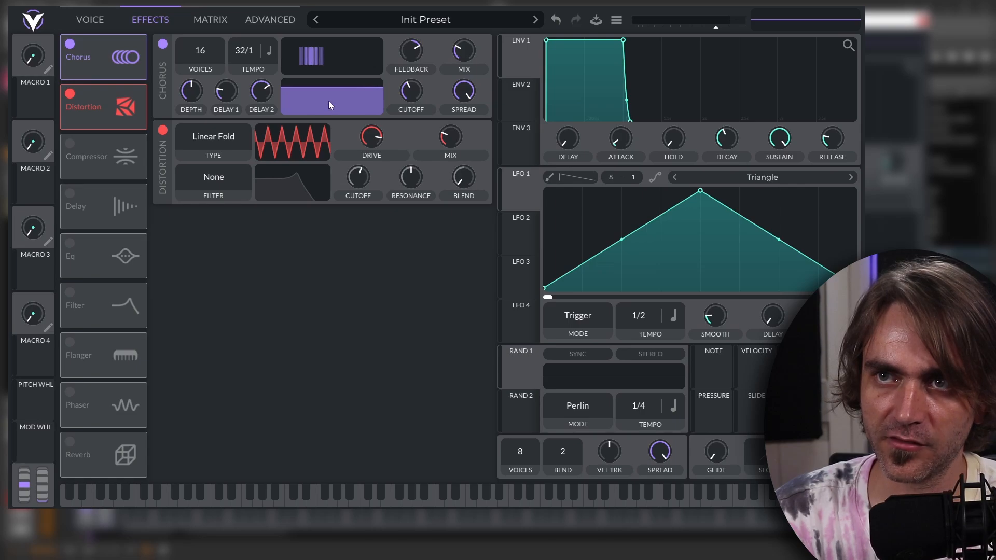
Try narrowing the chorus filter band, and reset its cutoff and spread to their defaults.
mouse_move(328, 100)
left_mouse_down()
mouse_move(346, 95)
mouse_move(347, 117)
mouse_move(345, 105)
left_mouse_up()
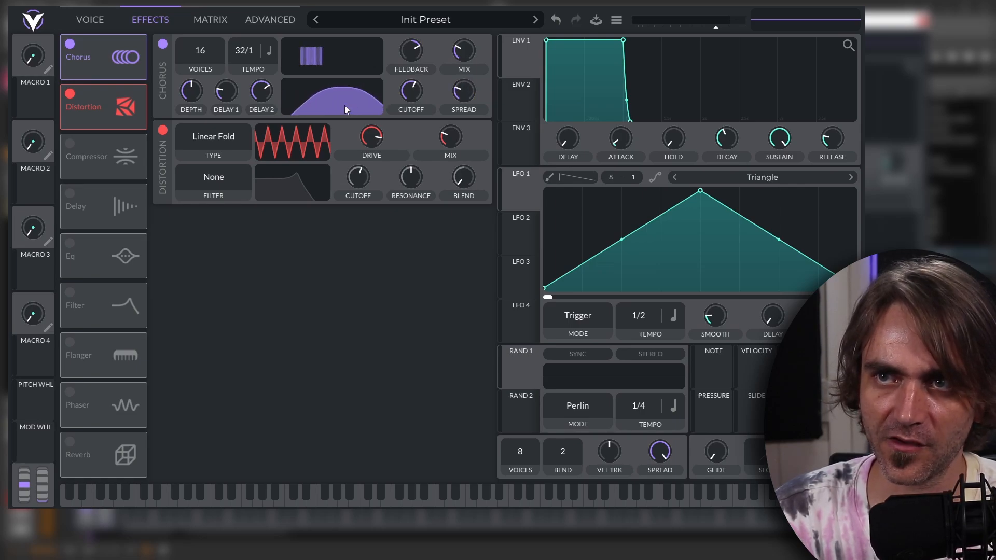
double_click(413, 91)
double_click(469, 98)
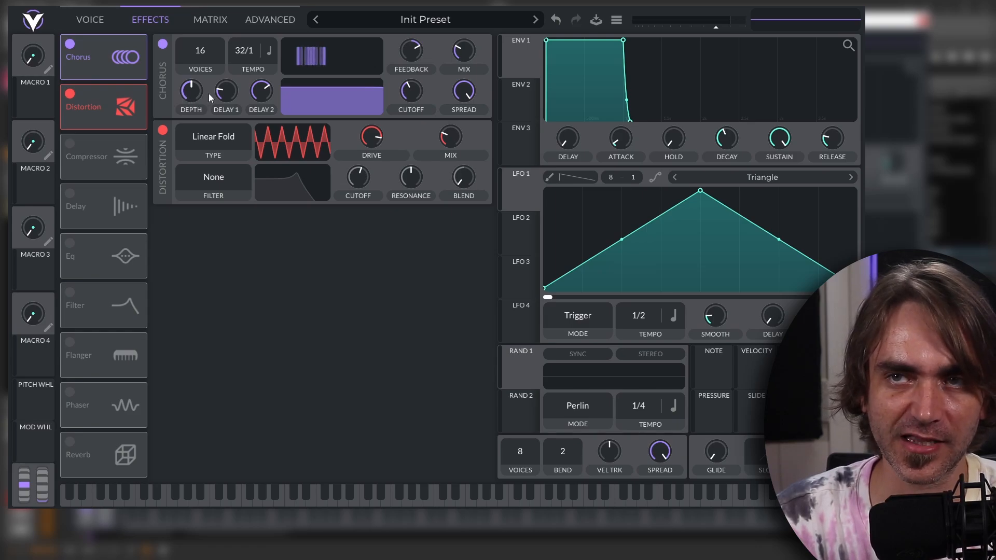
Set the chorus's Delay 2 to maximum and its Delay 1 to minimum.
left_click_drag(222, 90, 285, 61)
left_click_drag(226, 92, 225, 139)
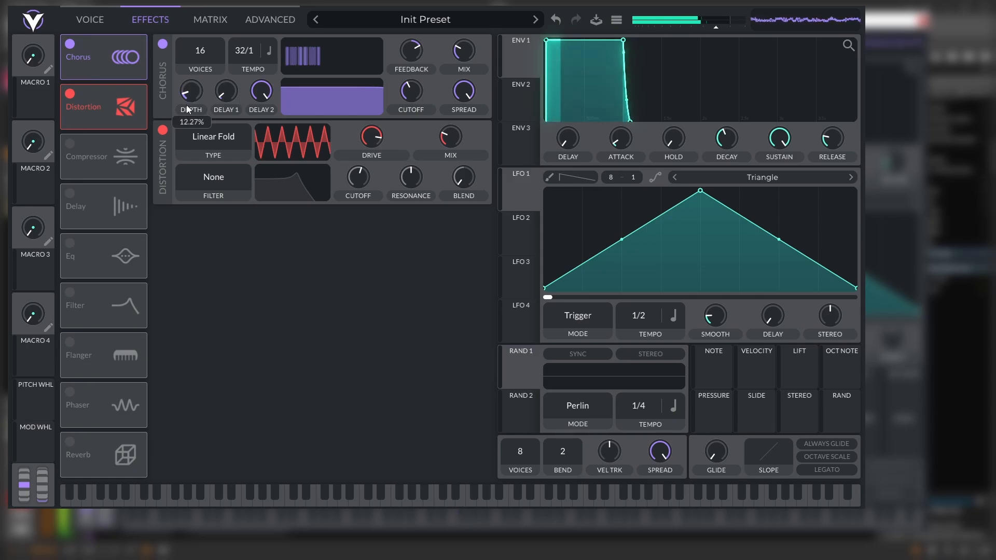
Raise the chorus depth.
left_click_drag(185, 103, 247, 64)
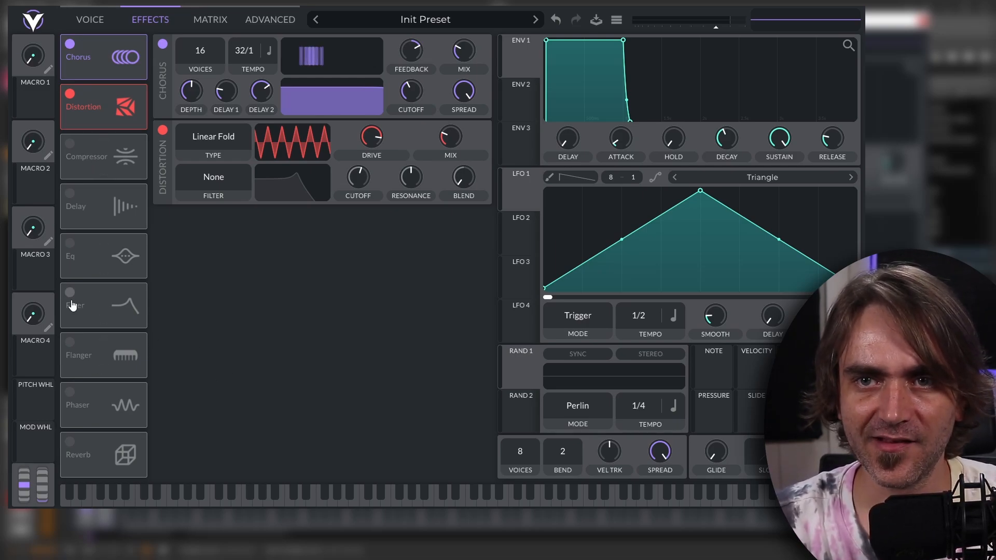
Move the Filter effect directly after the Distortion in the effects chain and enable it.
left_click_drag(75, 304, 82, 146)
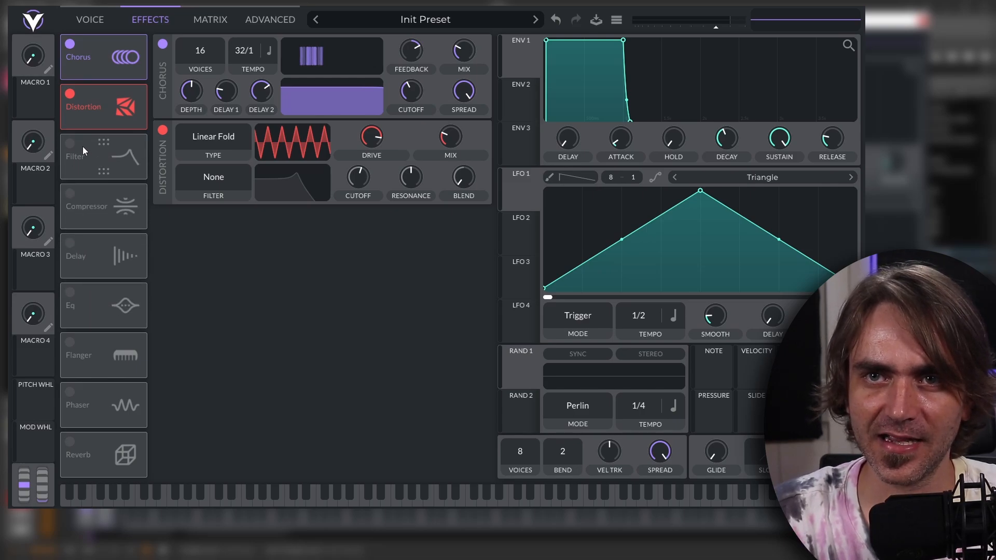
left_click(70, 144)
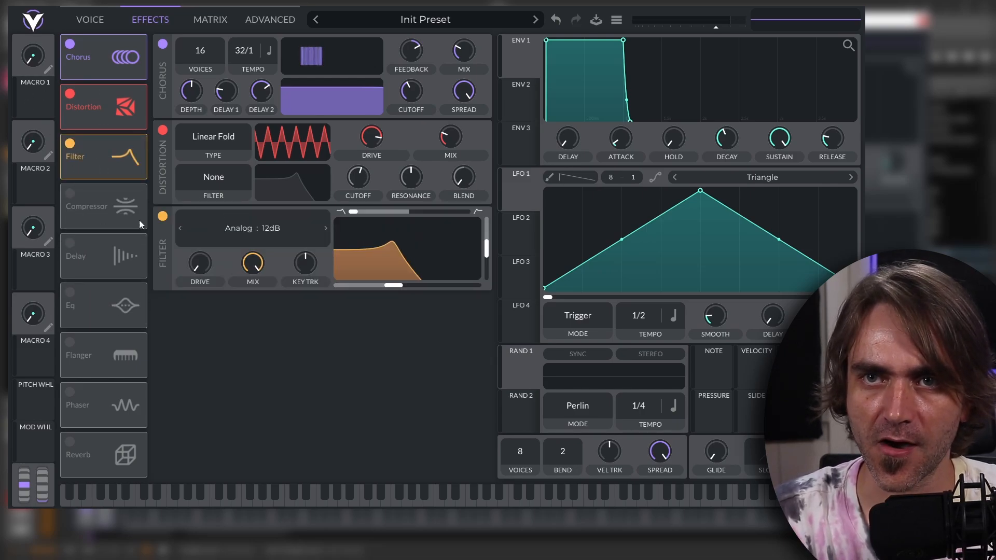
left_click(213, 181)
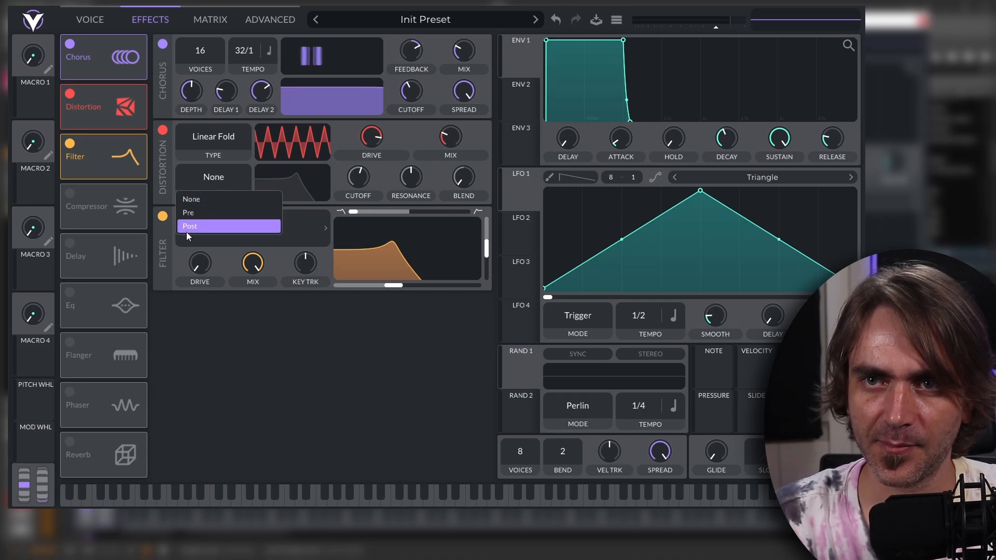
left_click(158, 164)
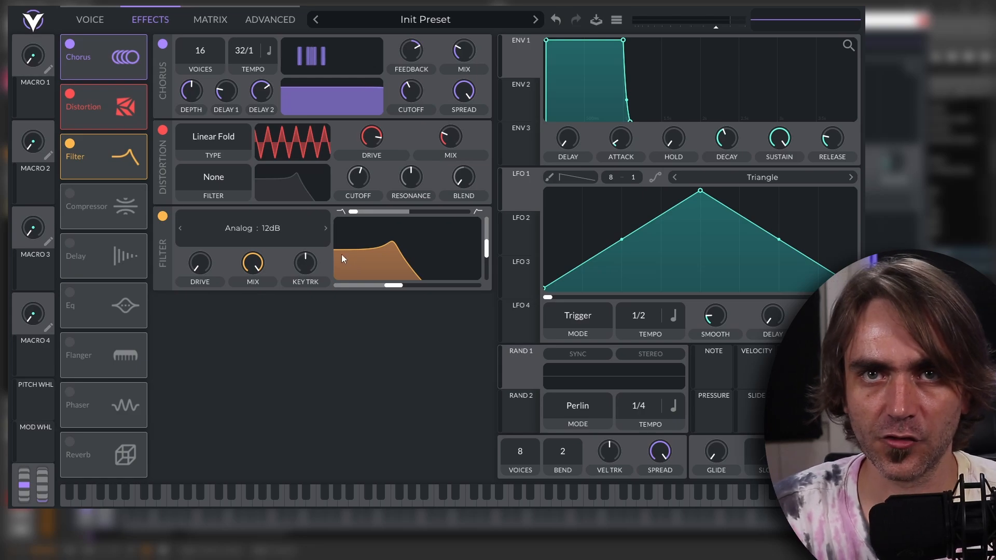
Turn the Filter effect into a high-pass with a lowered cutoff and reduced resonance.
left_click_drag(393, 286, 373, 292)
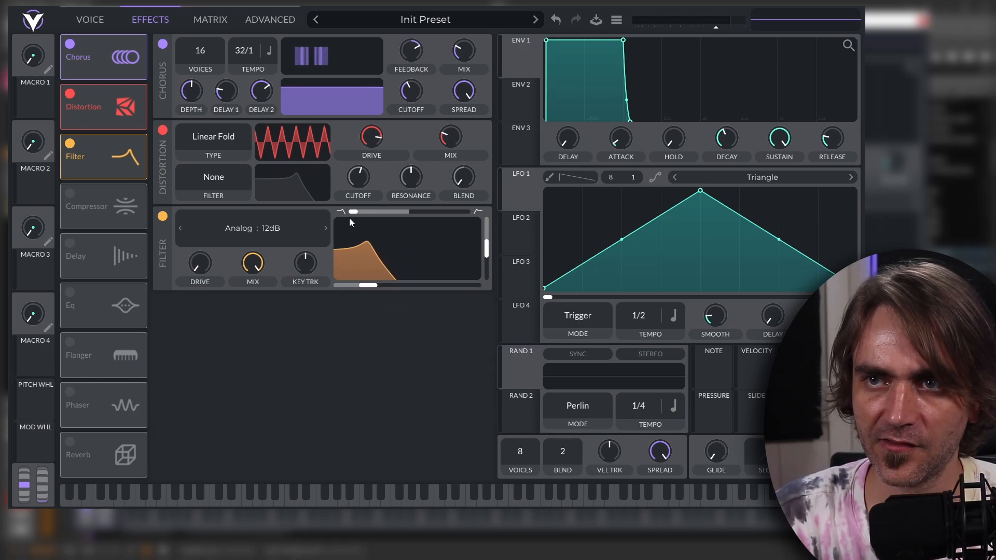
left_click_drag(351, 212, 487, 215)
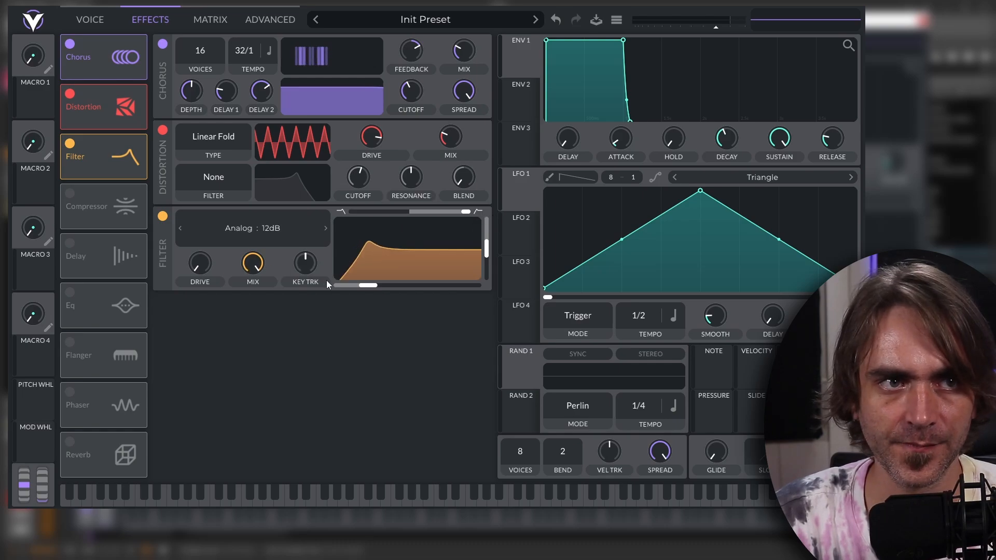
left_click_drag(485, 249, 497, 264)
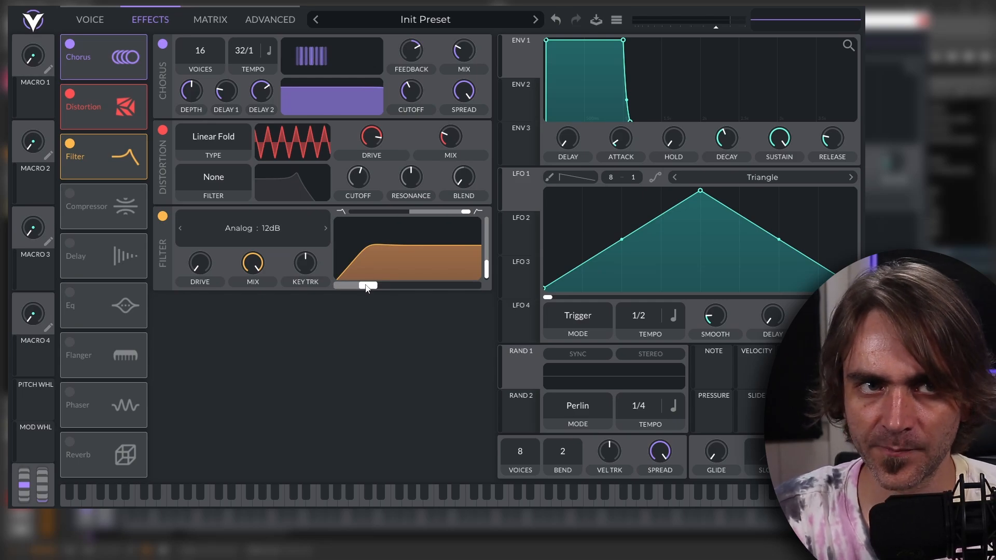
Assign Macro 1 to the Filter effect's cutoff, test the macro sweep and adjust the modulation amount.
left_click_drag(41, 110, 406, 270)
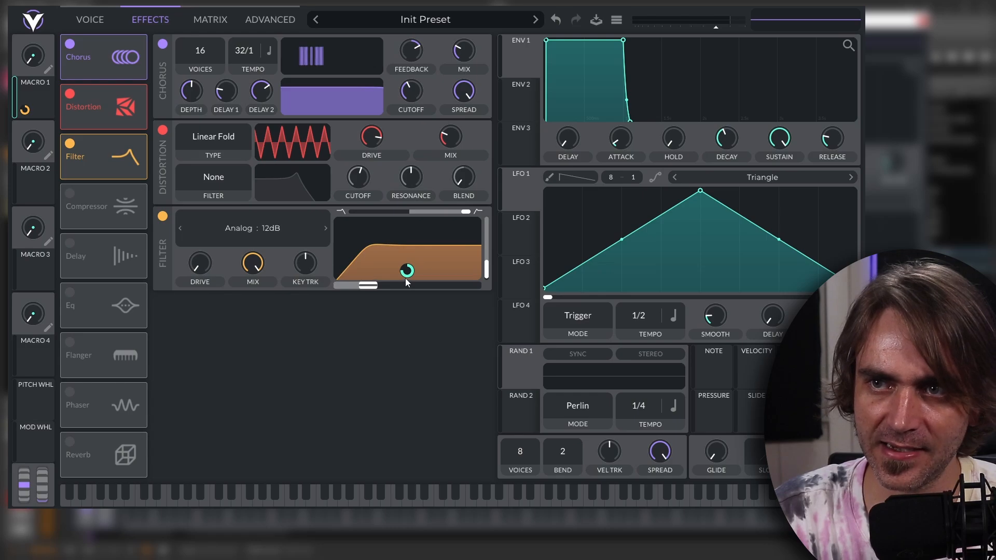
left_click_drag(32, 55, 61, 46)
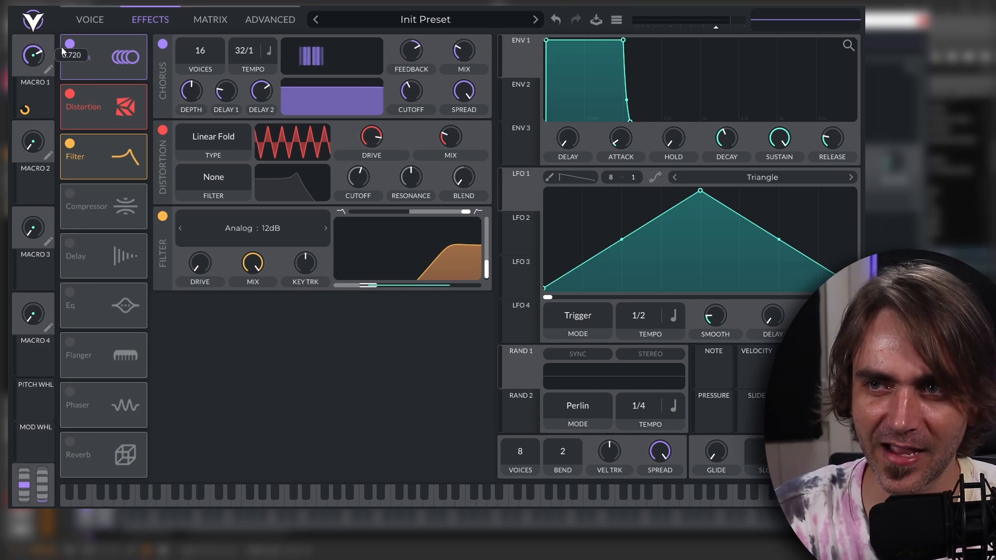
left_click_drag(57, 48, 46, 66)
left_click_drag(24, 110, 25, 121)
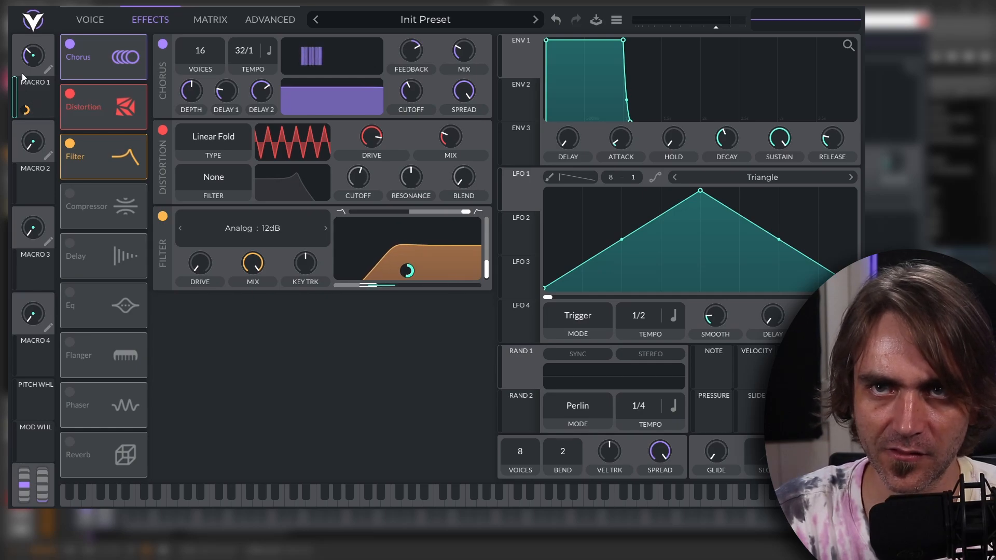
Assign Macro 1 to the Filter effect's resonance as well, test the sweep, and reduce the resonance modulation to a small positive amount.
left_click_drag(34, 50, 468, 258)
left_click_drag(32, 97, 472, 248)
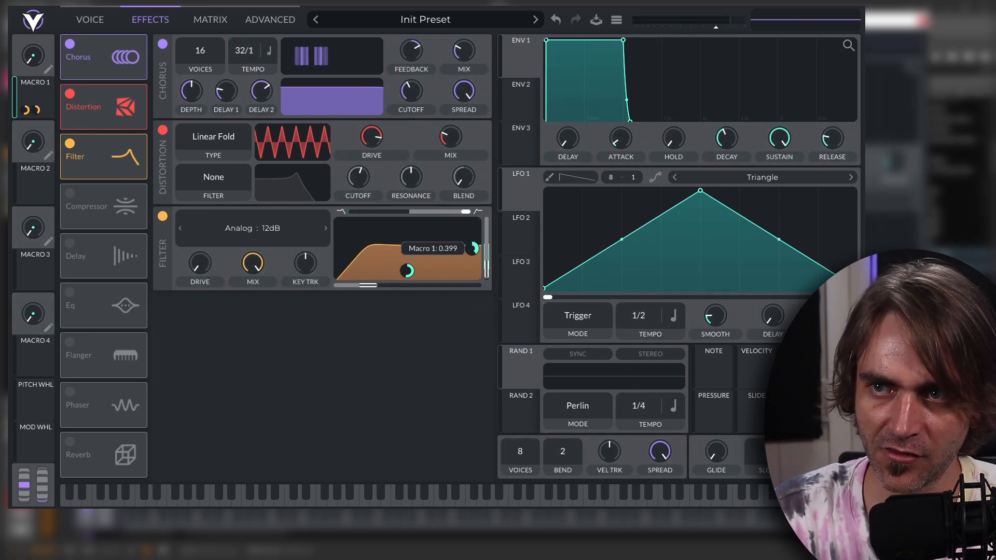
left_click_drag(32, 53, 67, 28)
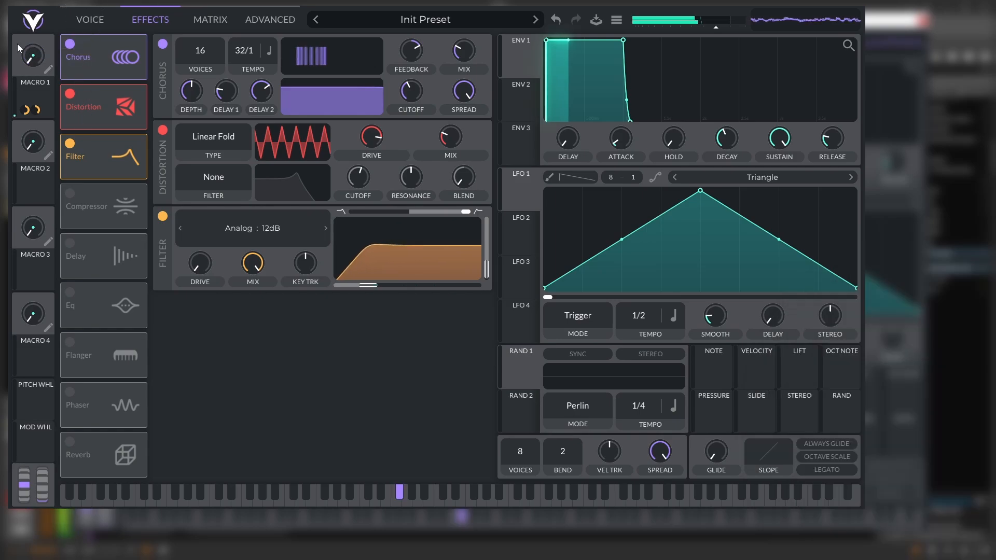
left_click_drag(17, 43, 56, 136)
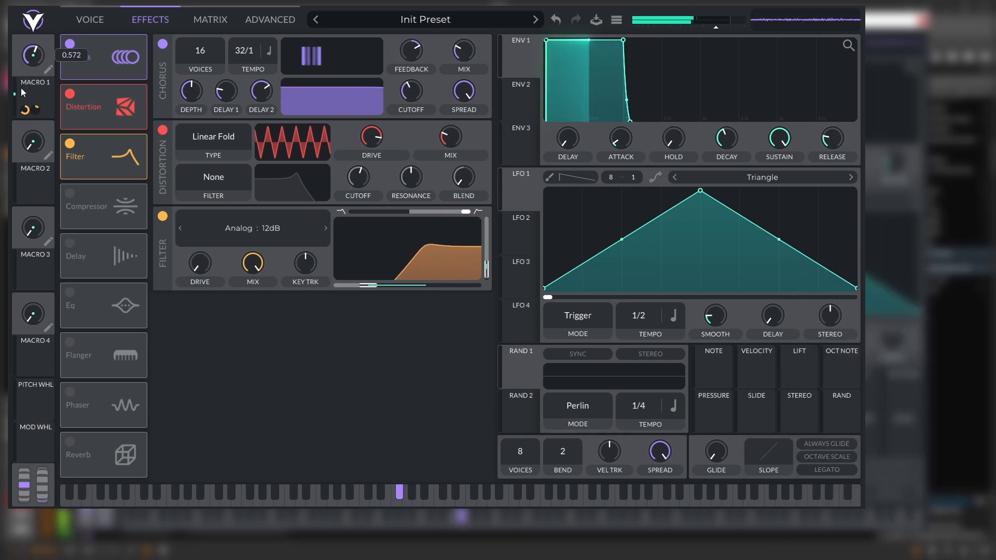
left_click_drag(31, 110, 66, 172)
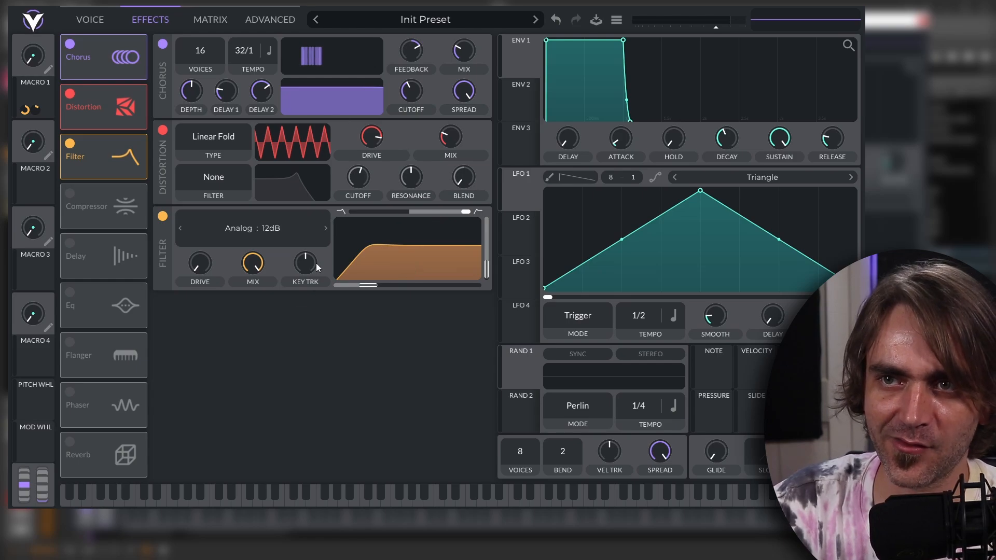
Switch the Filter effect's model to Analog : 24dB and test it by sweeping Macro 1.
left_click(326, 228)
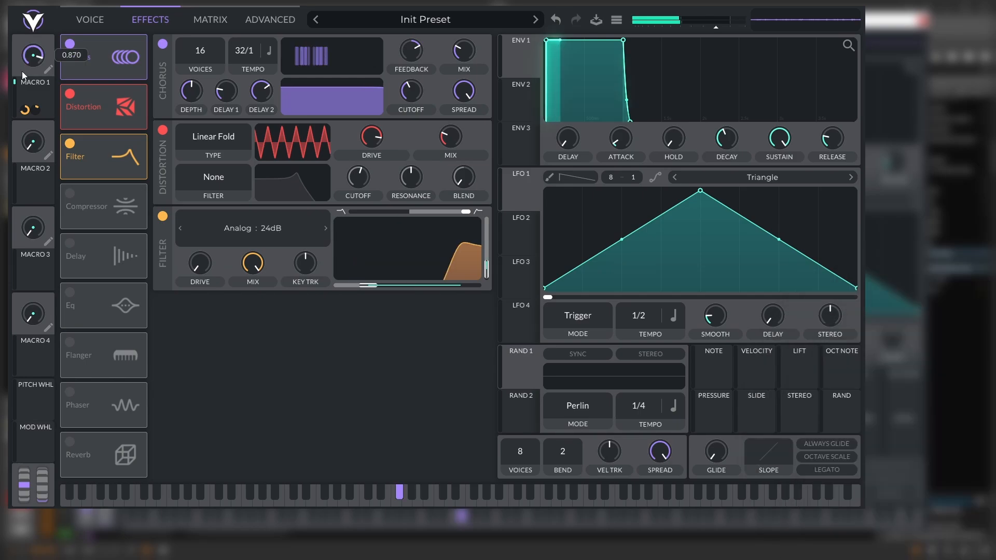
left_click_drag(22, 70, 42, 199)
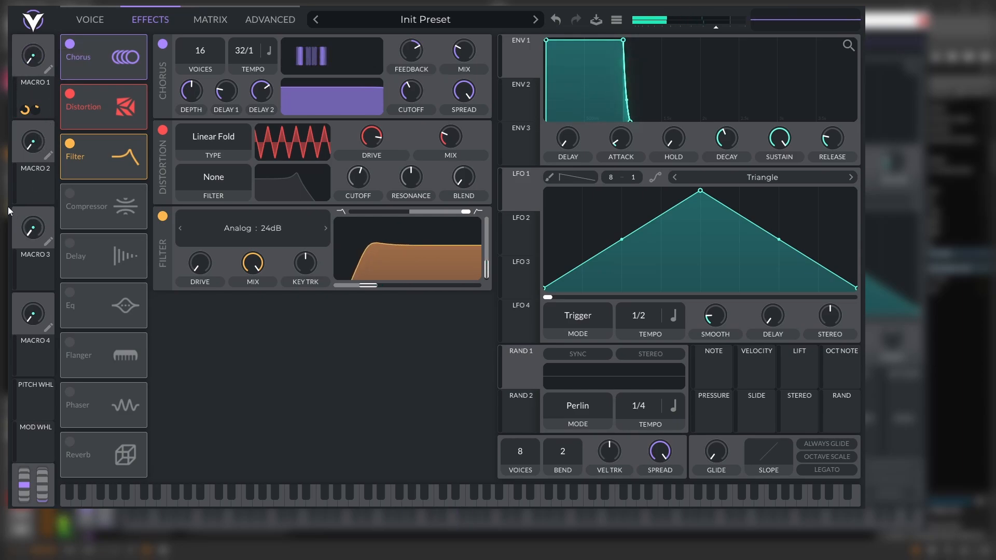
Bend the remap curve of the Macro 1 to Filter Fx Cutoff modulation slightly downward, testing it with Macro 1 and returning the macro to minimum.
left_click(209, 21)
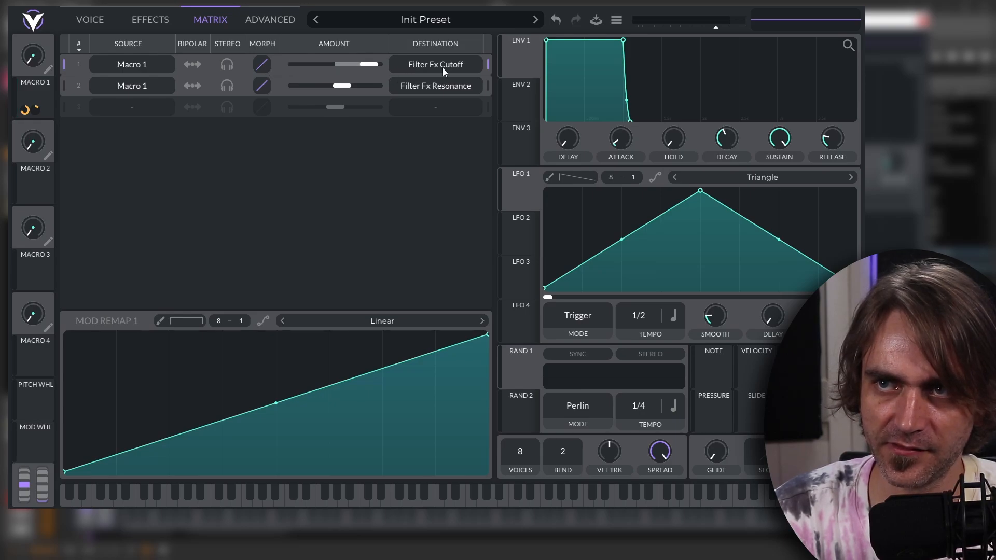
left_click_drag(280, 405, 289, 371)
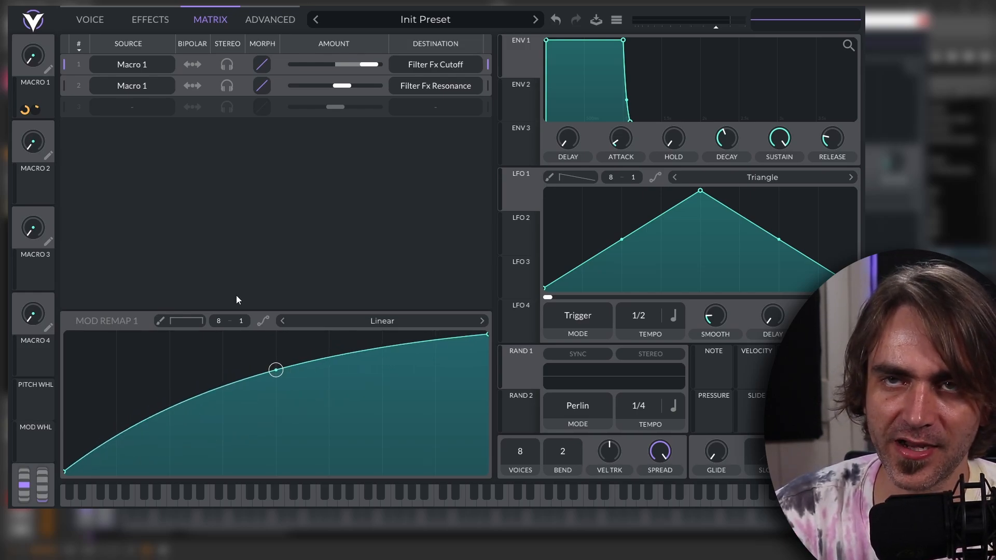
left_click_drag(28, 53, 62, 82)
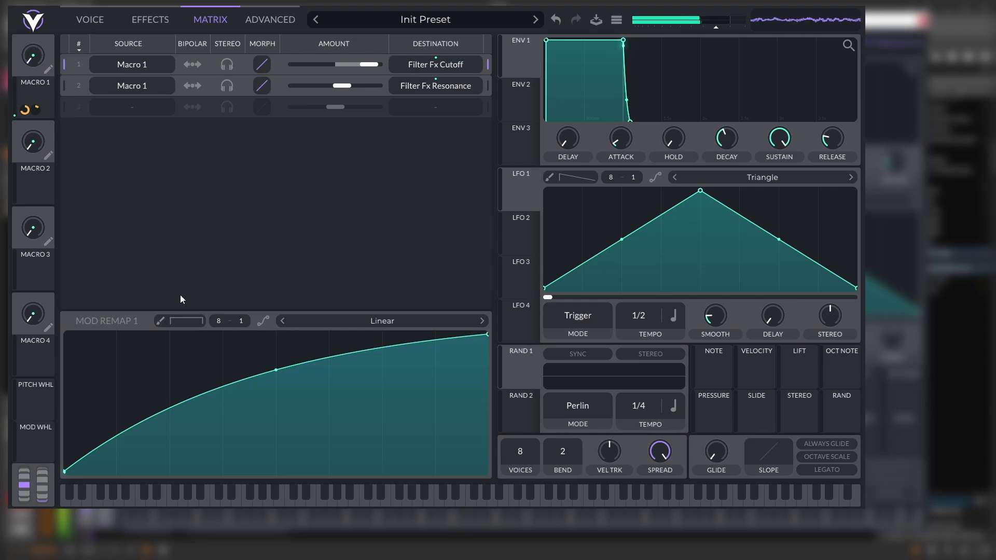
left_click_drag(277, 377, 260, 434)
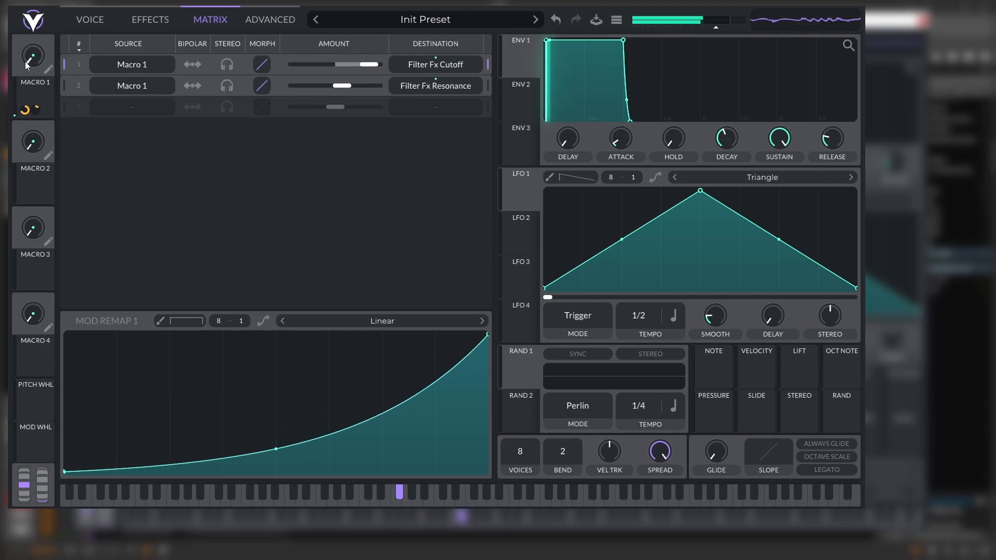
left_click_drag(25, 61, 46, 32)
mouse_move(51, 7)
left_mouse_down()
mouse_move(44, 40)
mouse_move(61, 18)
left_mouse_up()
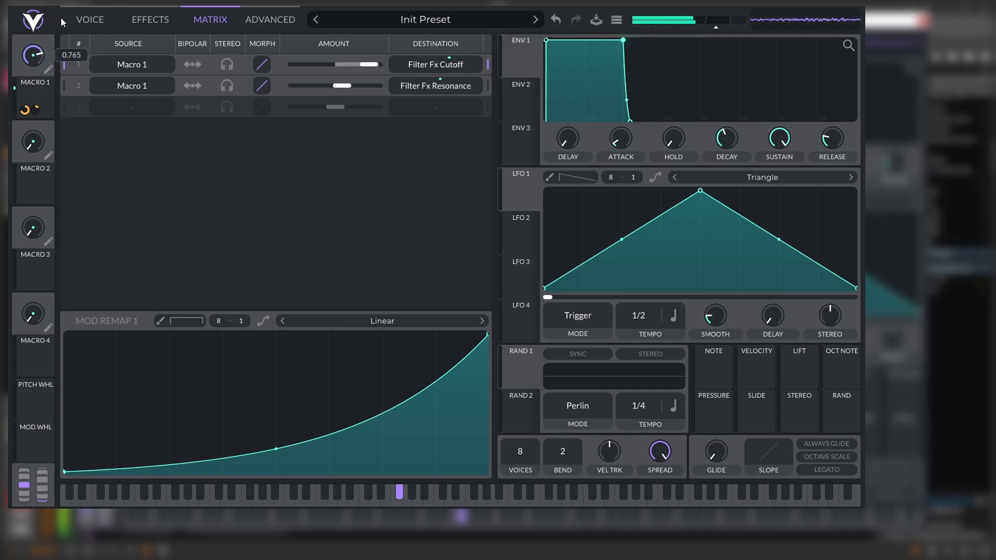
left_click_drag(277, 446, 295, 426)
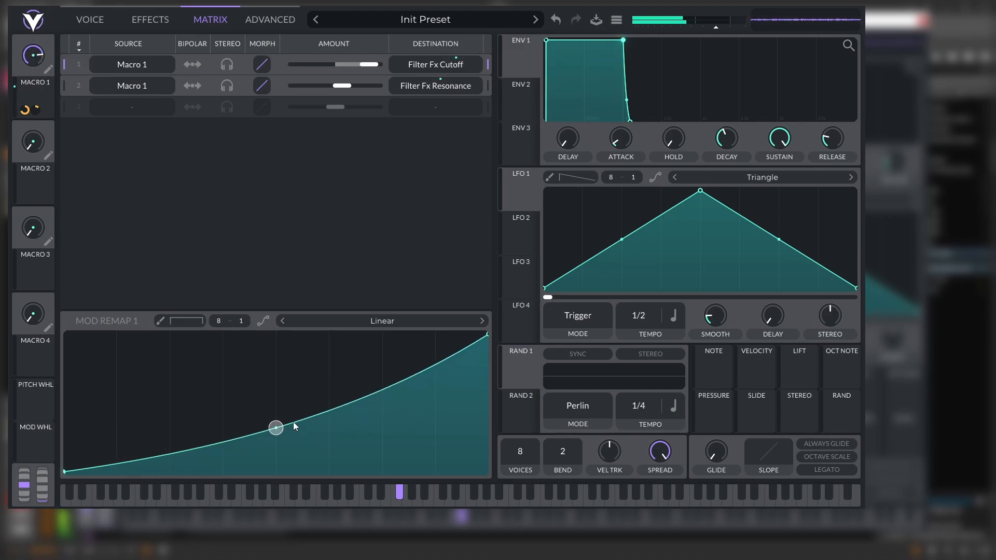
left_click_drag(31, 61, 19, 210)
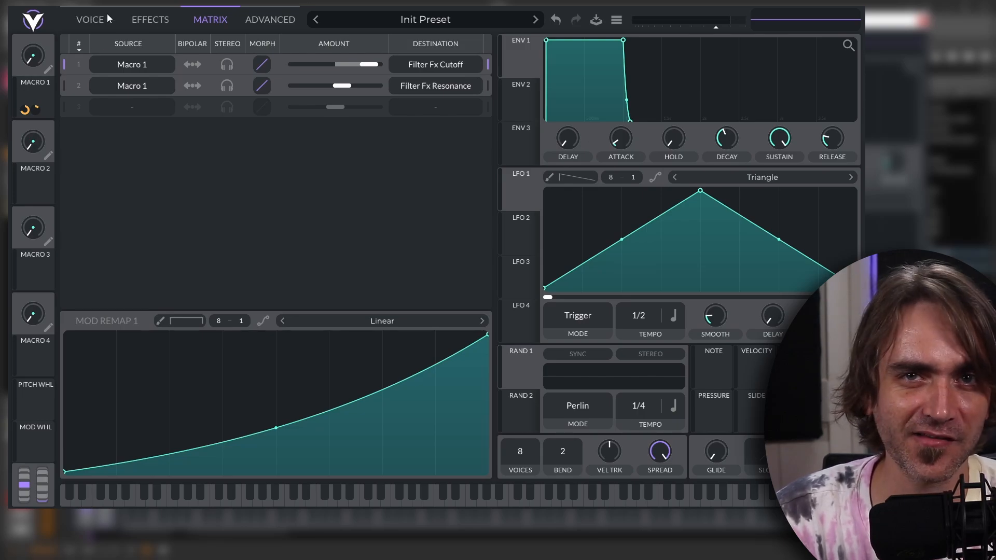
Enable the Multiband compressor, lower its mix to about 0.3, and test the sound with Macro 1.
left_click(154, 19)
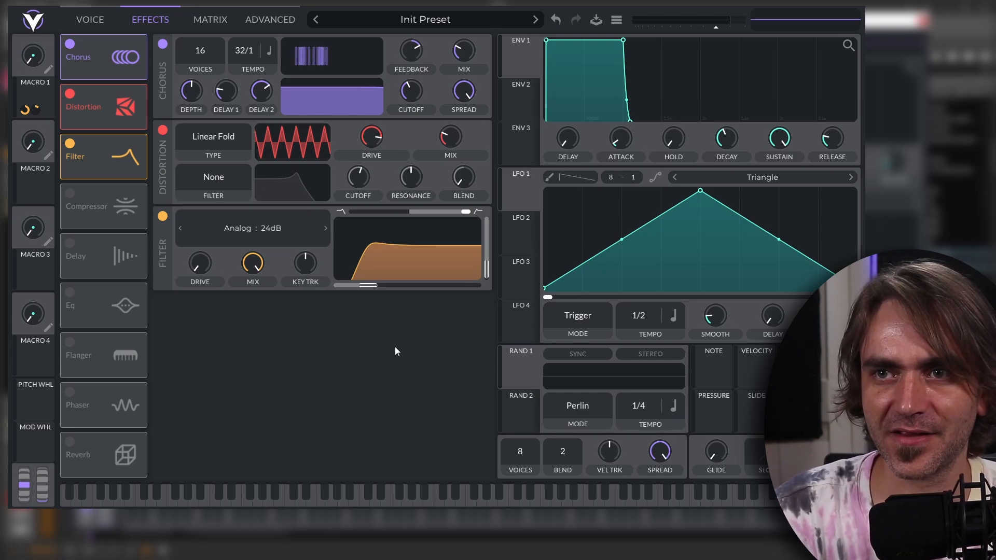
left_click(70, 193)
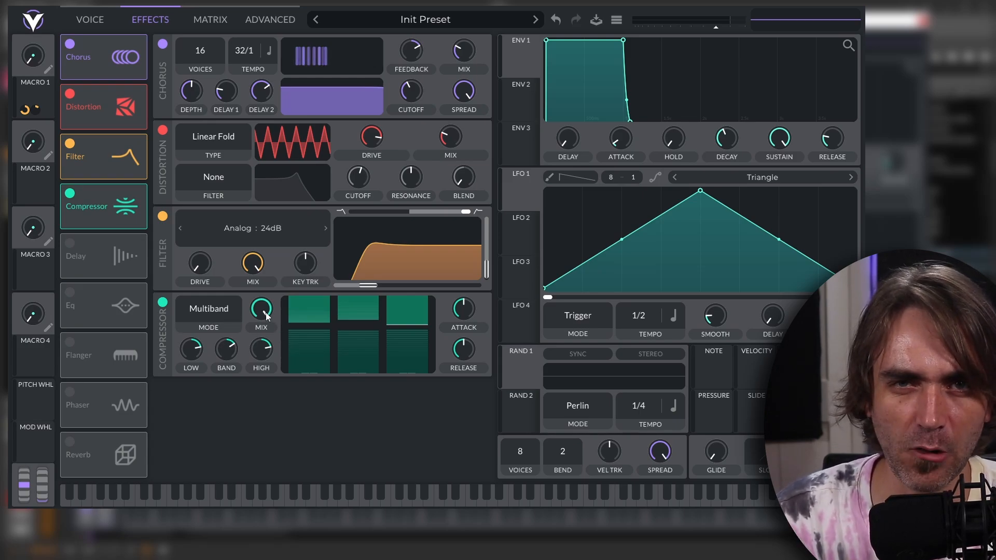
left_click_drag(266, 316, 235, 456)
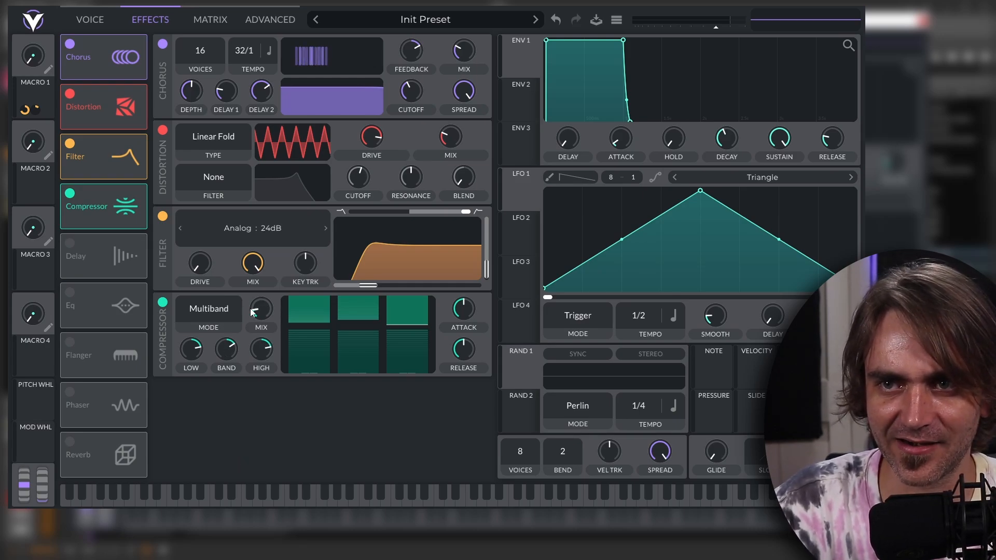
mouse_move(257, 314)
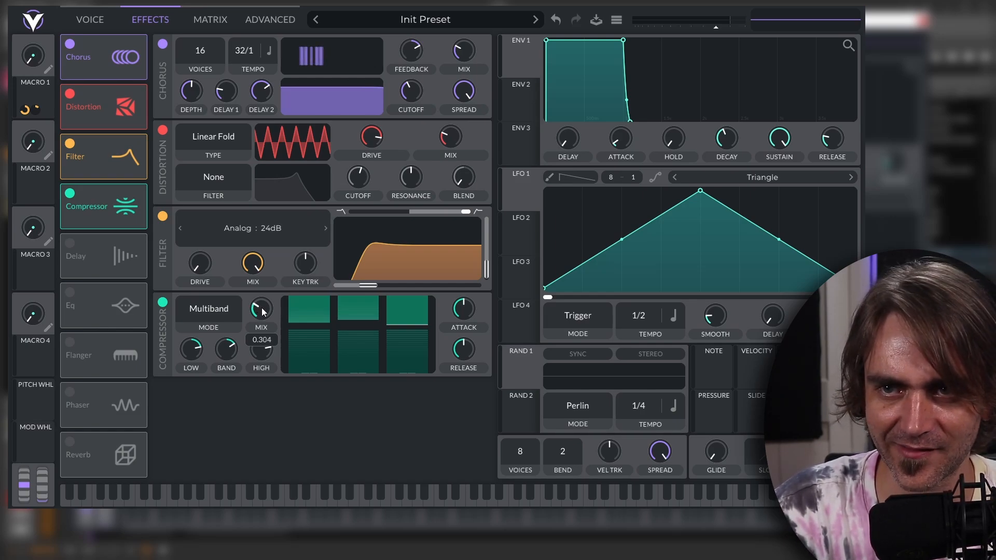
left_click_drag(256, 311, 261, 310)
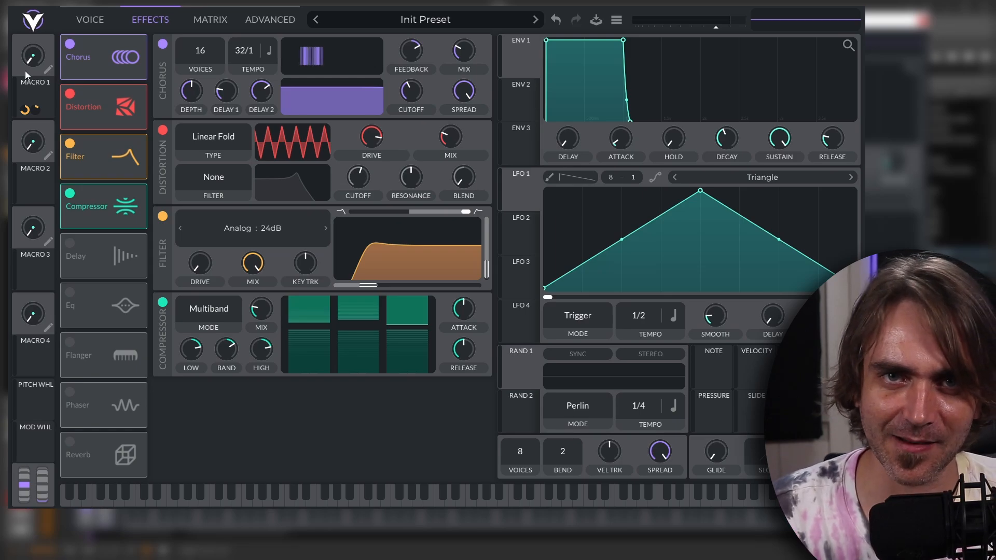
left_click_drag(25, 71, 15, 119)
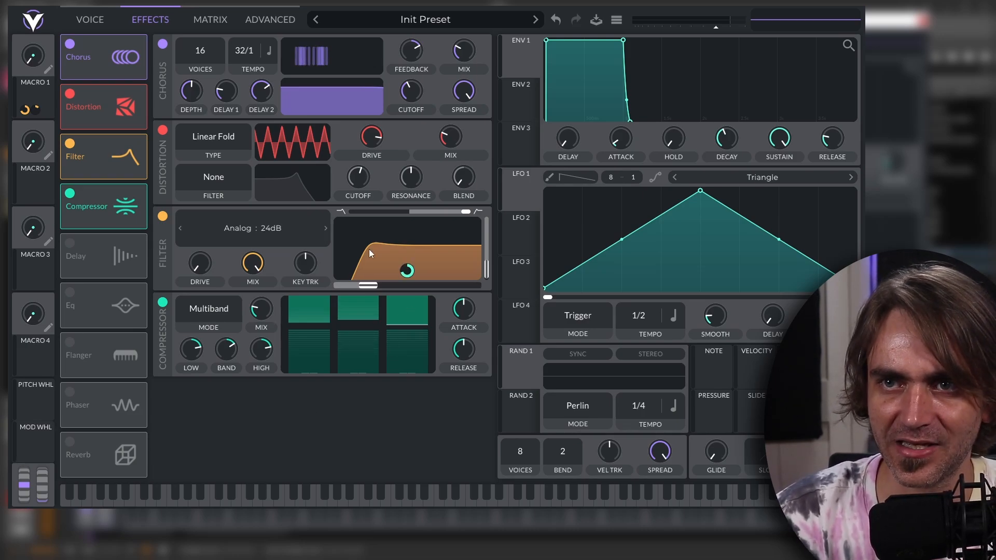
left_click(84, 12)
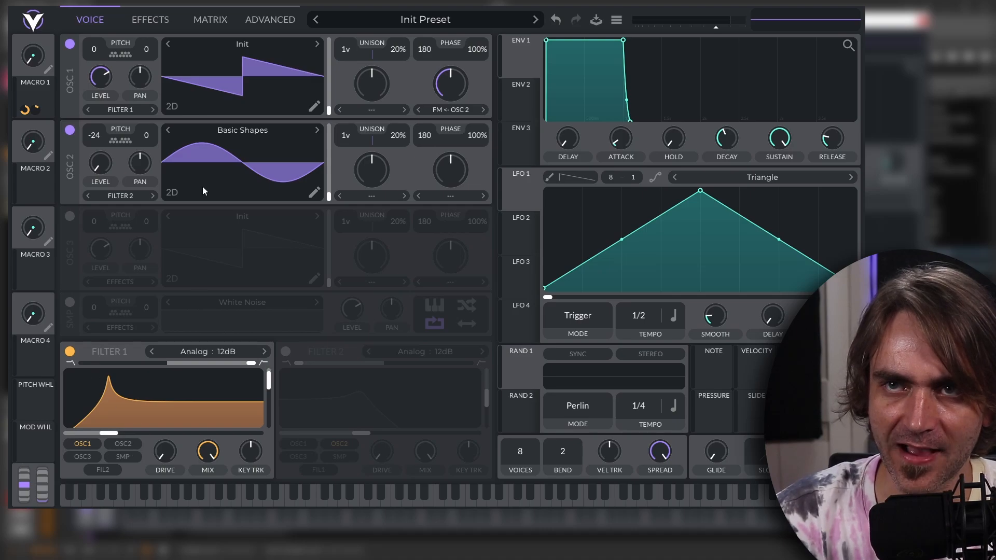
left_click(150, 20)
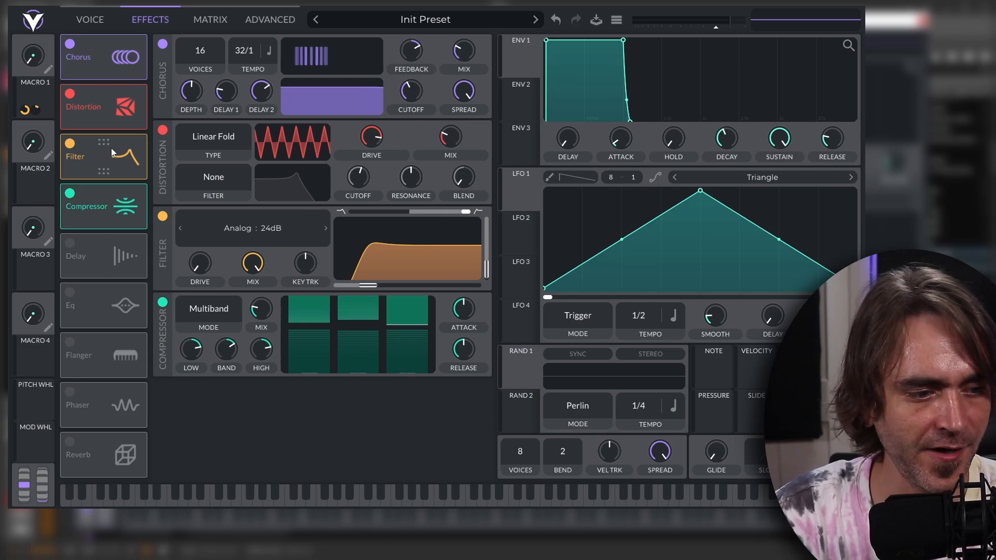
Enable the Delay with a dotted 1/8 tempo in Ping Pong mode, lower its mix, and narrow its filter around a higher cutoff.
left_click(71, 243)
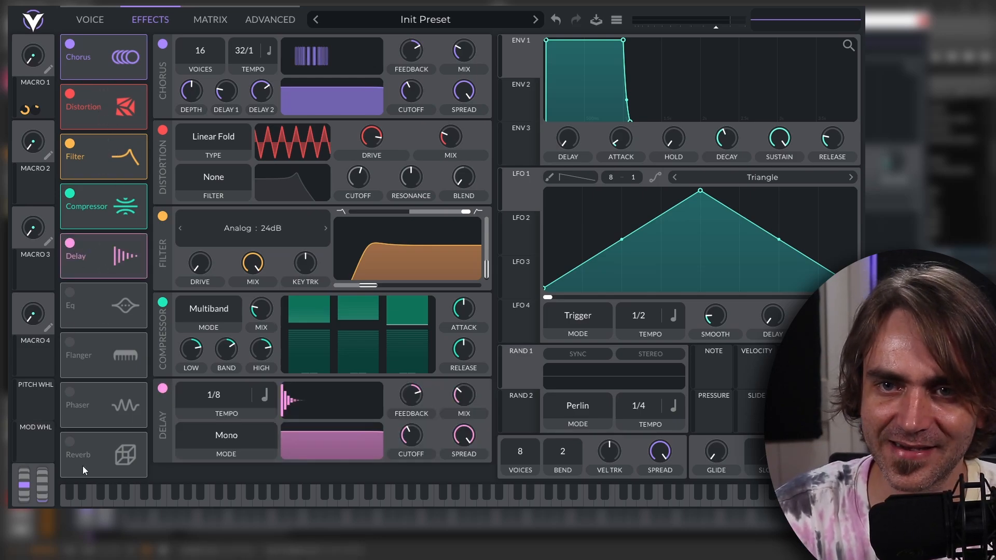
left_click(264, 397)
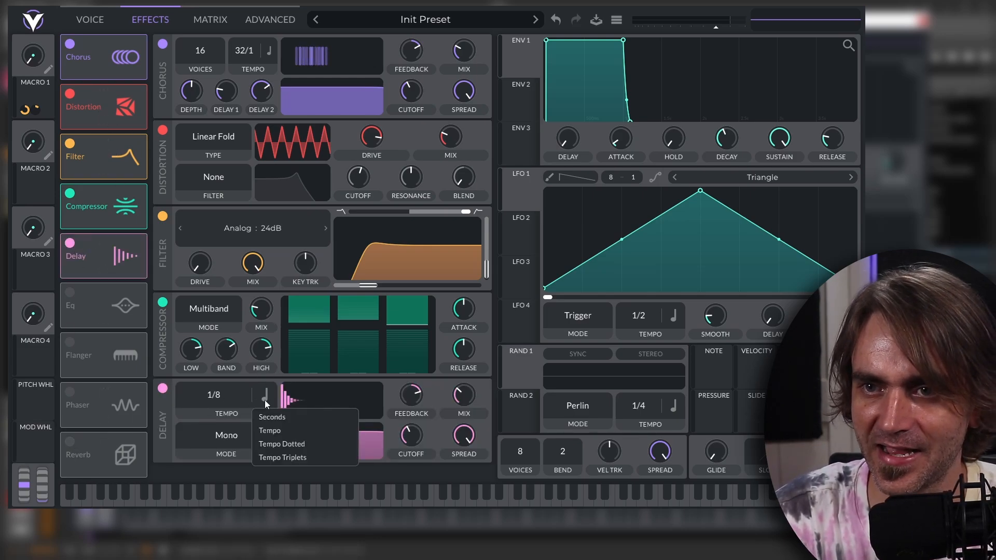
left_click(279, 445)
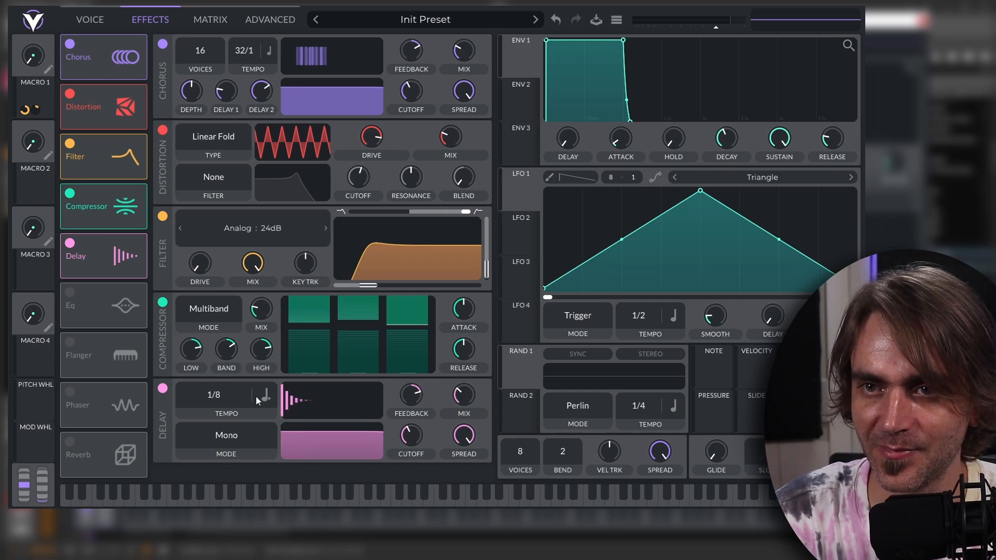
left_click(217, 434)
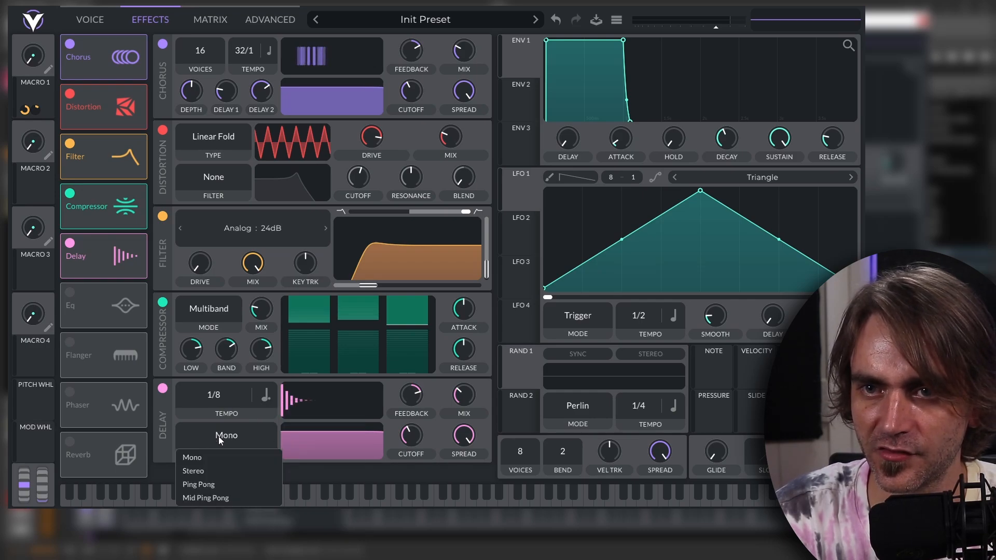
left_click(210, 481)
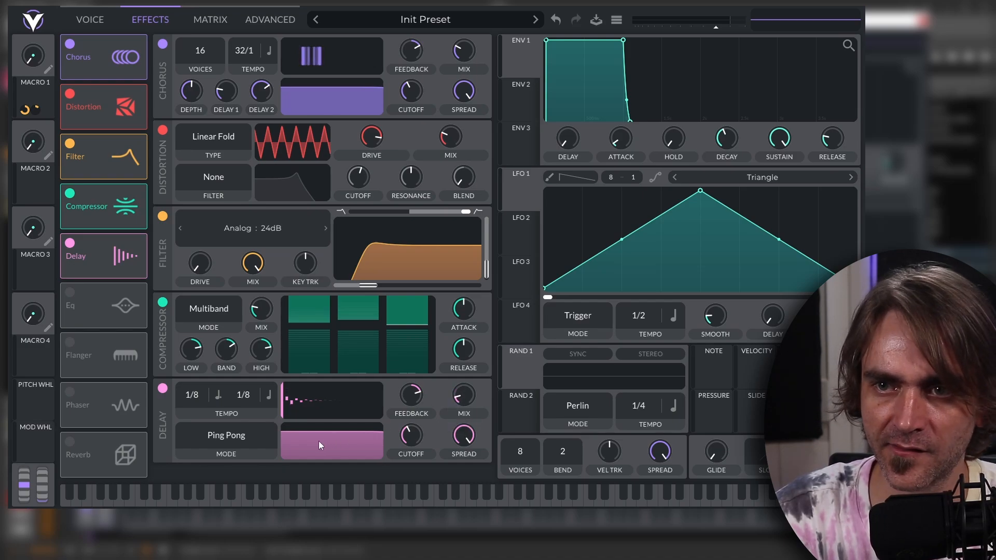
left_click_drag(318, 441, 332, 466)
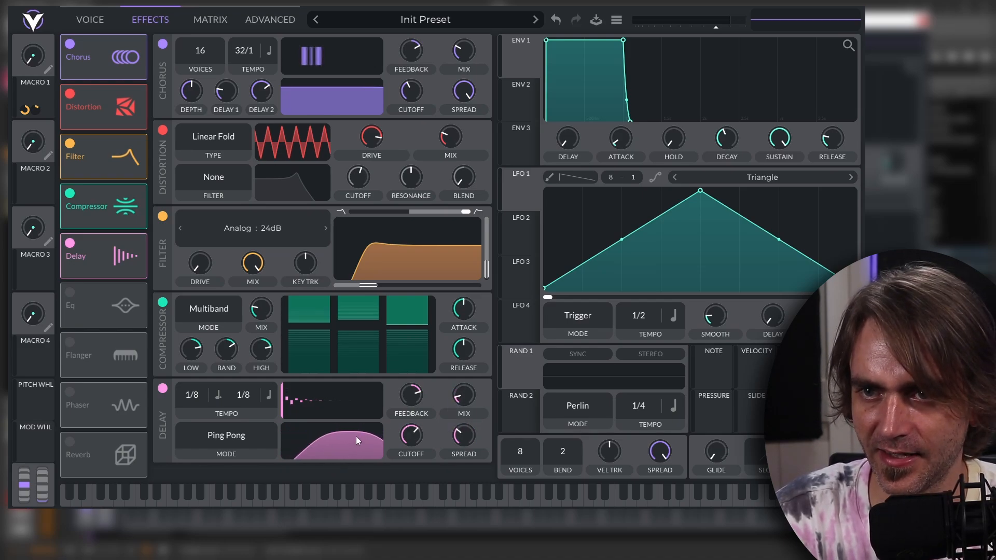
Enable the Reverb with its mix at about 13%, raise the low cut, lower the high cut, and attenuate its low shelf.
left_click(70, 441)
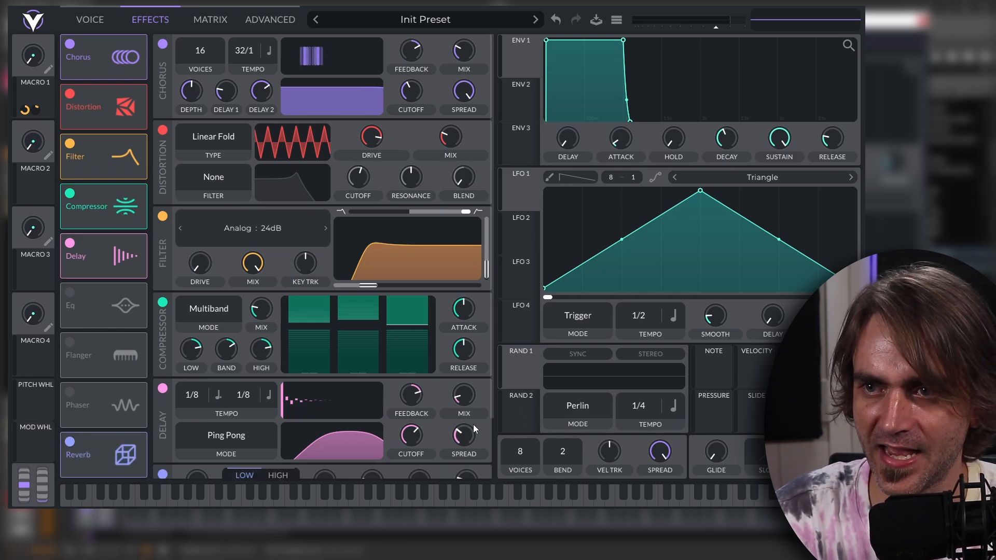
scroll(473, 424, "down", 3)
mouse_move(467, 414)
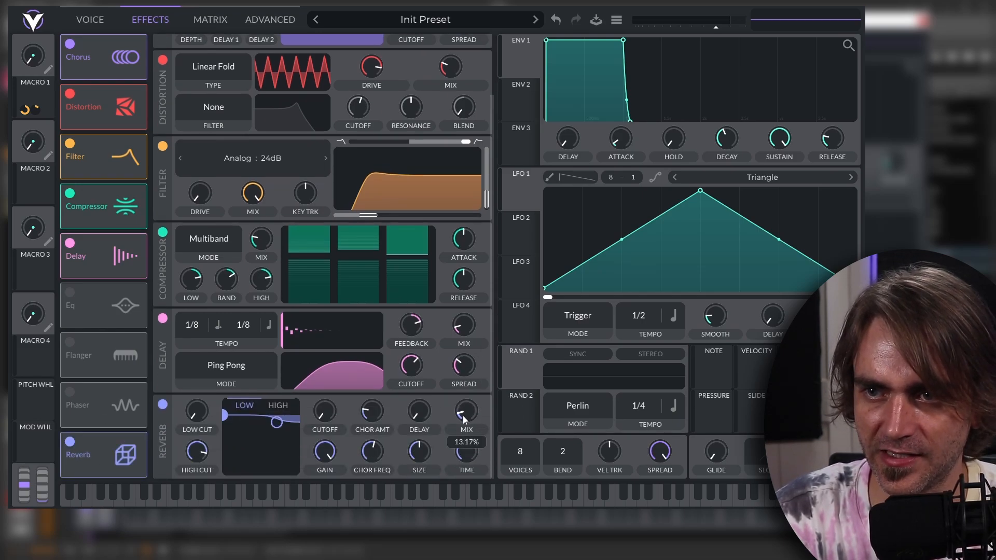
left_click_drag(201, 415, 213, 376)
left_click_drag(197, 455, 195, 465)
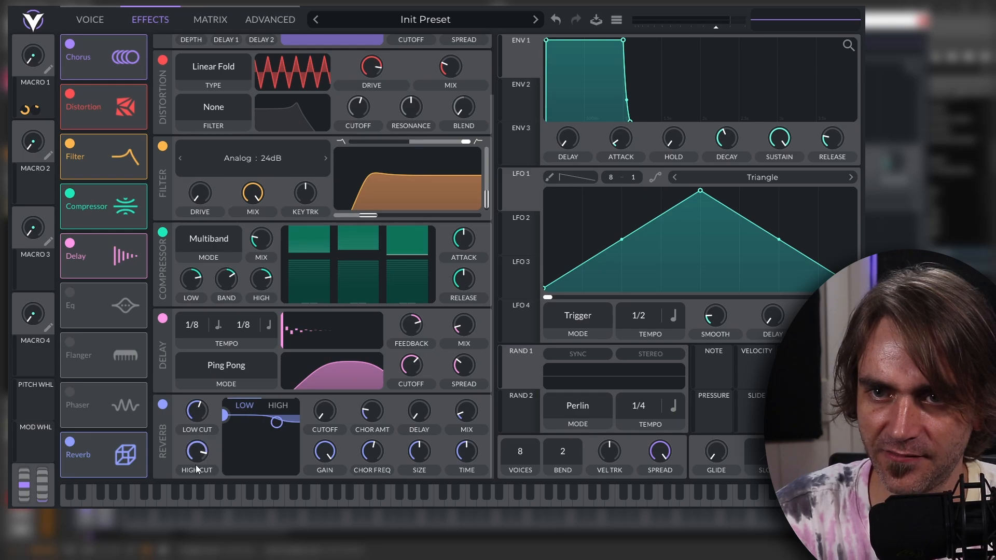
left_click_drag(224, 415, 257, 458)
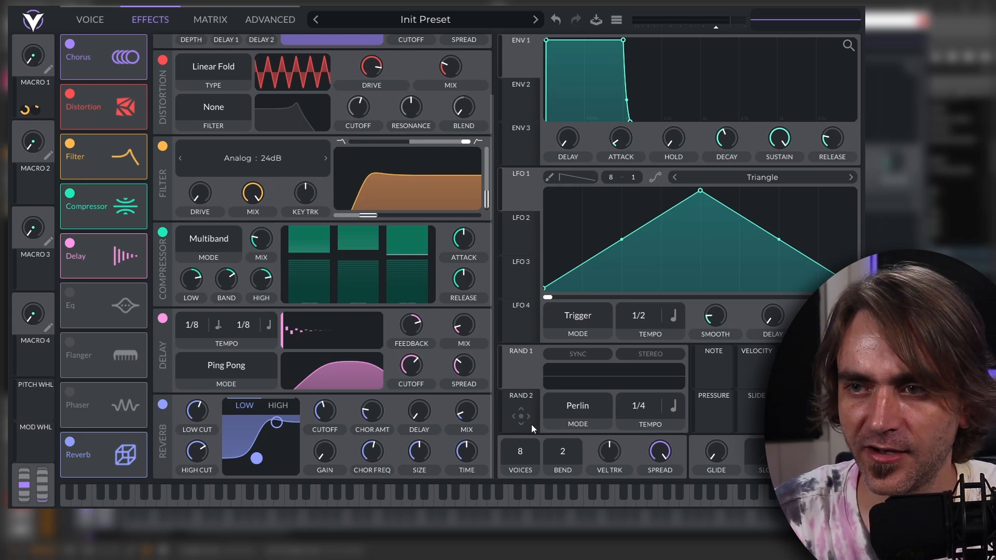
Limit the synth to 1 voice, add a little glide, and test the patch with Macro 1.
left_click_drag(525, 454, 497, 555)
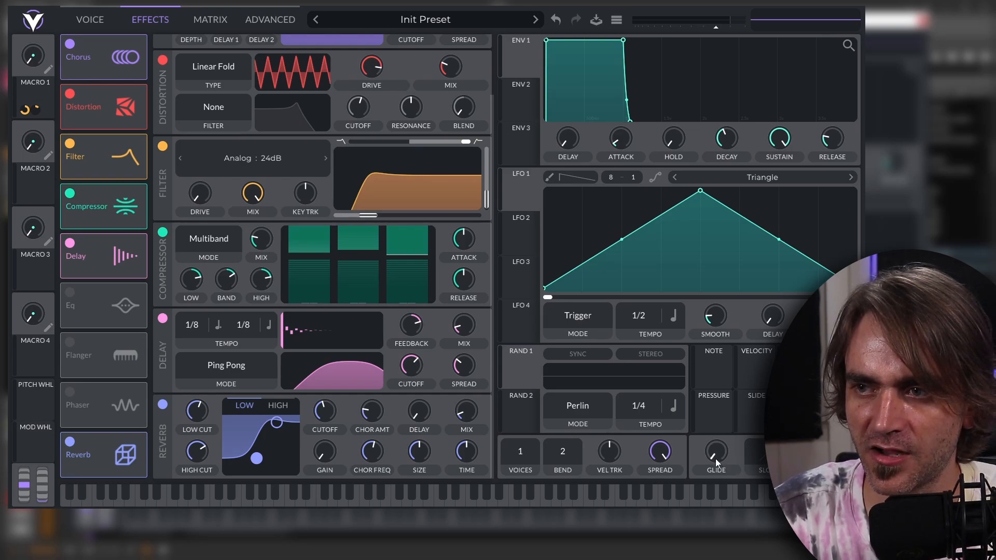
left_click_drag(716, 456, 727, 452)
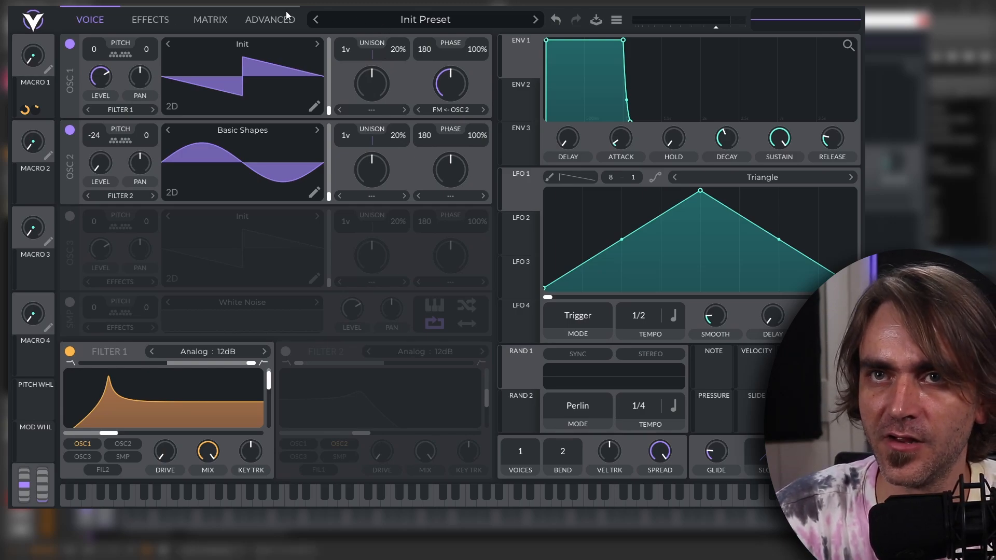
left_click_drag(29, 65, 21, 87)
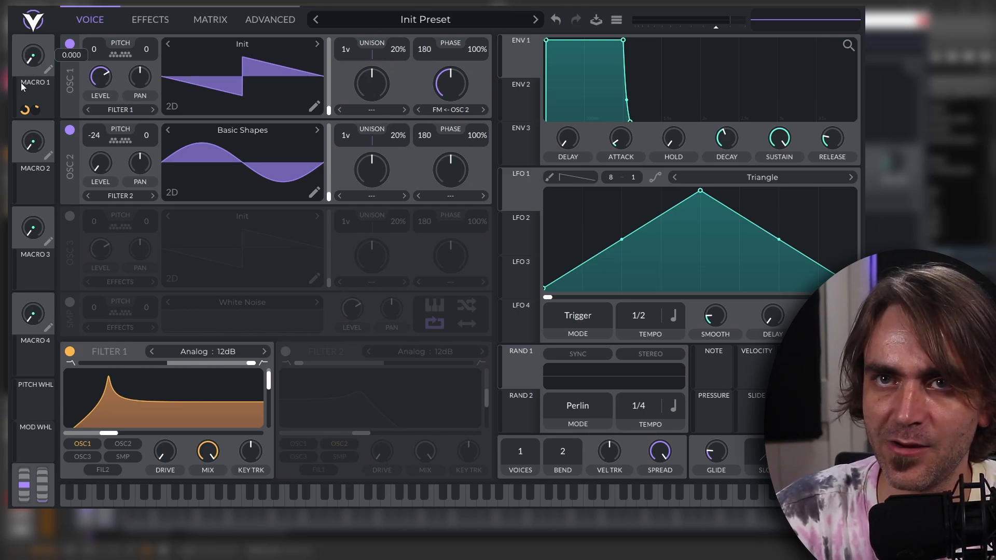
Open the save dialog for the finished lead preset.
left_click(414, 21)
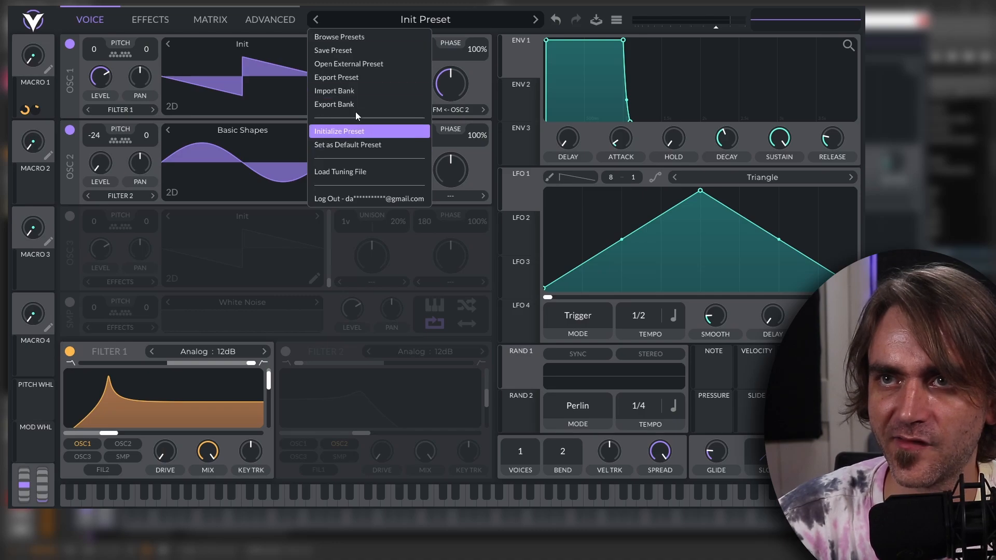
left_click(343, 50)
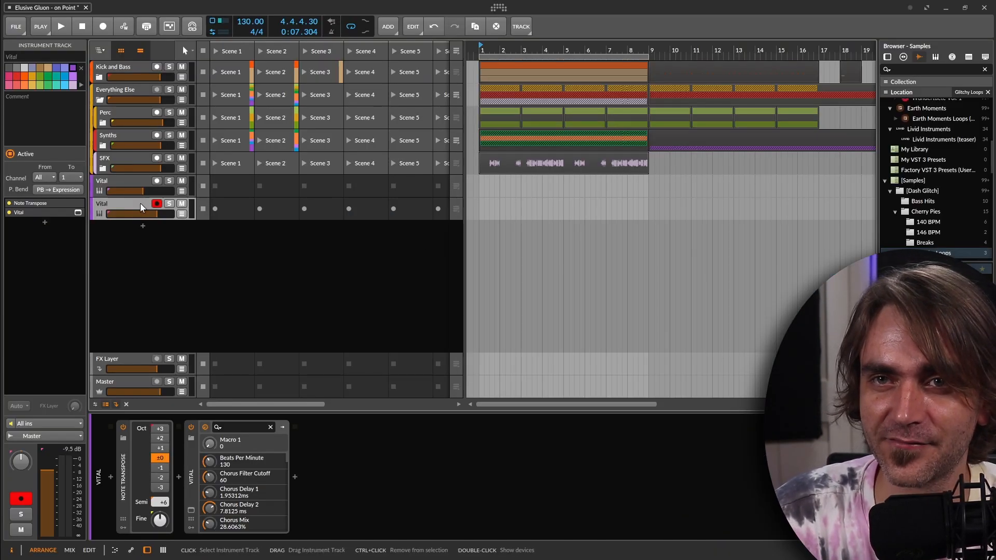
Switch to Bitwig Studio, delete the upper Vital track, and create a Scene 1 launcher clip on the remaining Vital track.
right_click(133, 179)
double_click(232, 193)
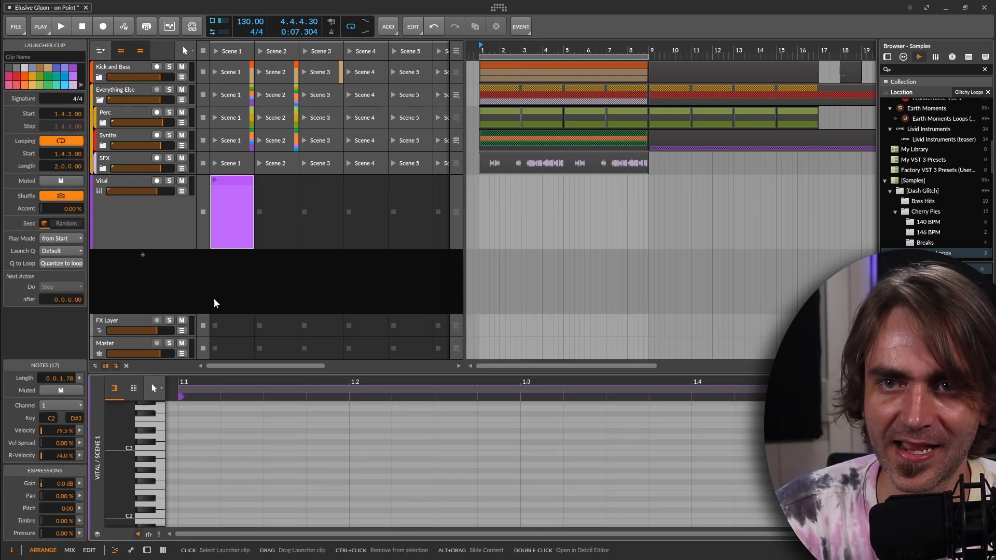
Add a C2 note at the very start of the Vital clip and lengthen it to 0.0.2.86.
left_click(157, 448)
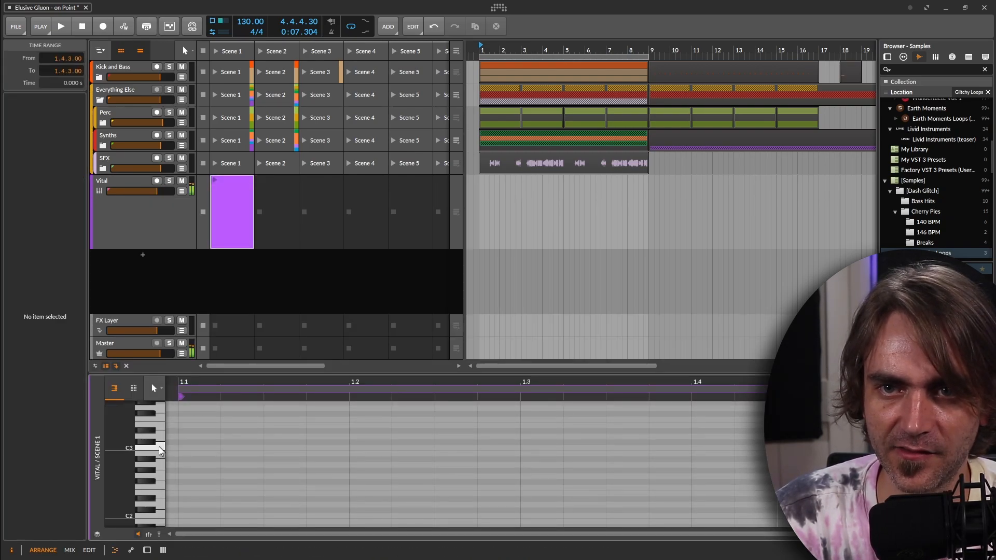
left_click(155, 516)
double_click(199, 516)
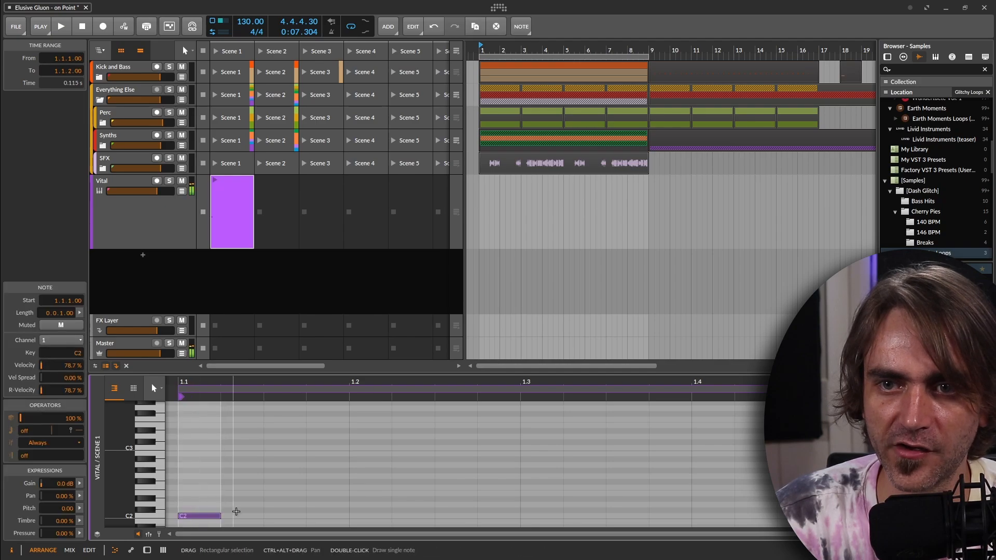
scroll(227, 486, "down", 2)
scroll(226, 486, "down", 2)
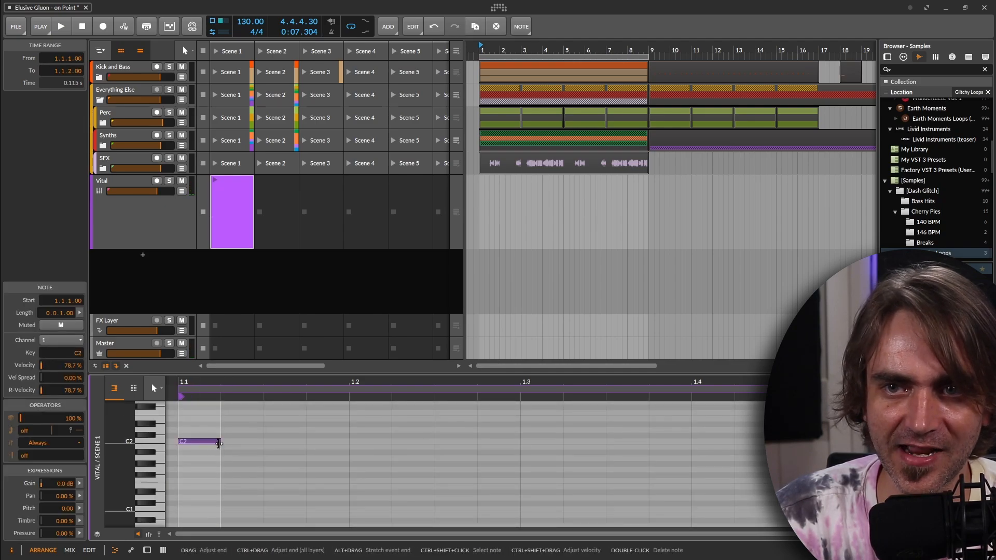
left_click_drag(218, 442, 300, 442)
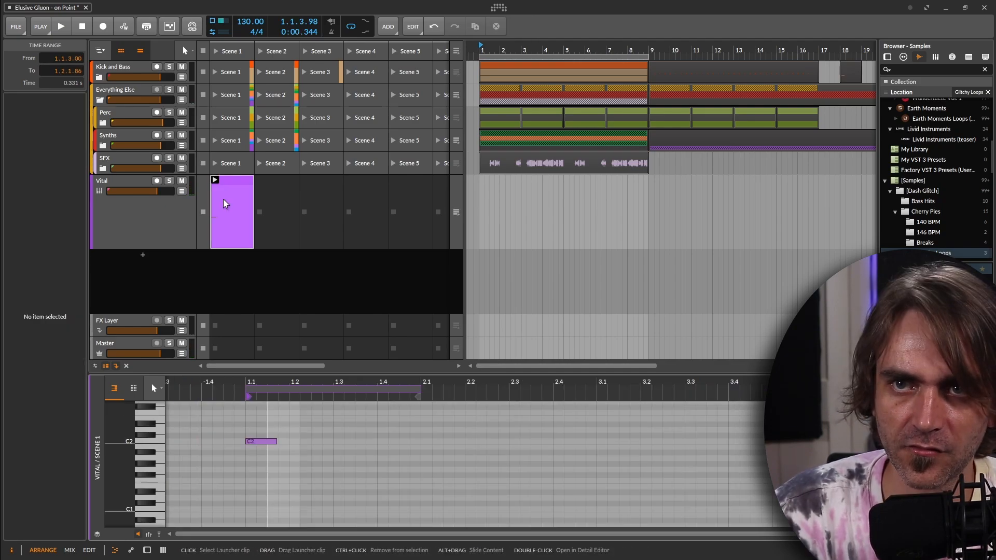
Duplicate the clip's content to make it two bars long, and delete the copied C2 note in bar 2.
right_click(228, 203)
left_click(288, 330)
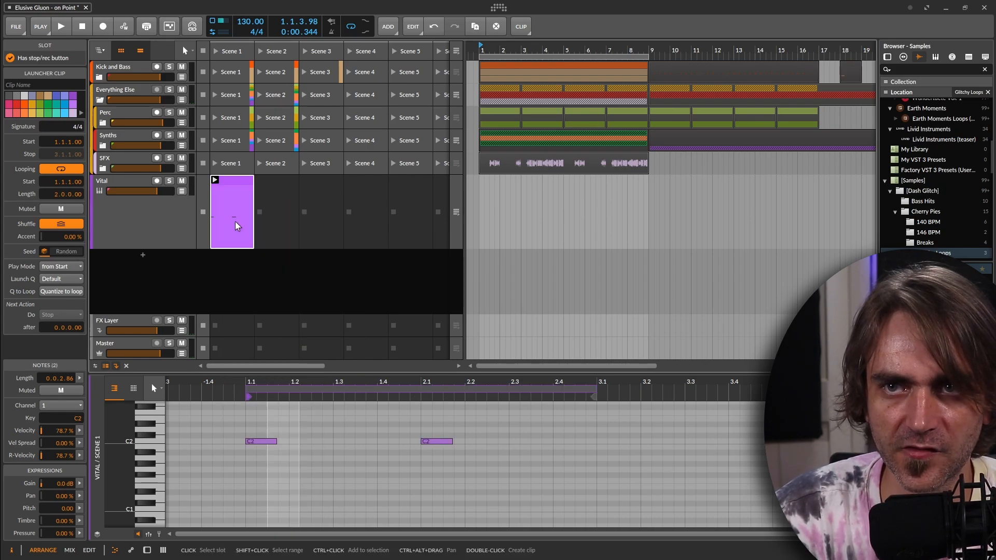
left_click_drag(444, 429, 440, 489)
key("Delete")
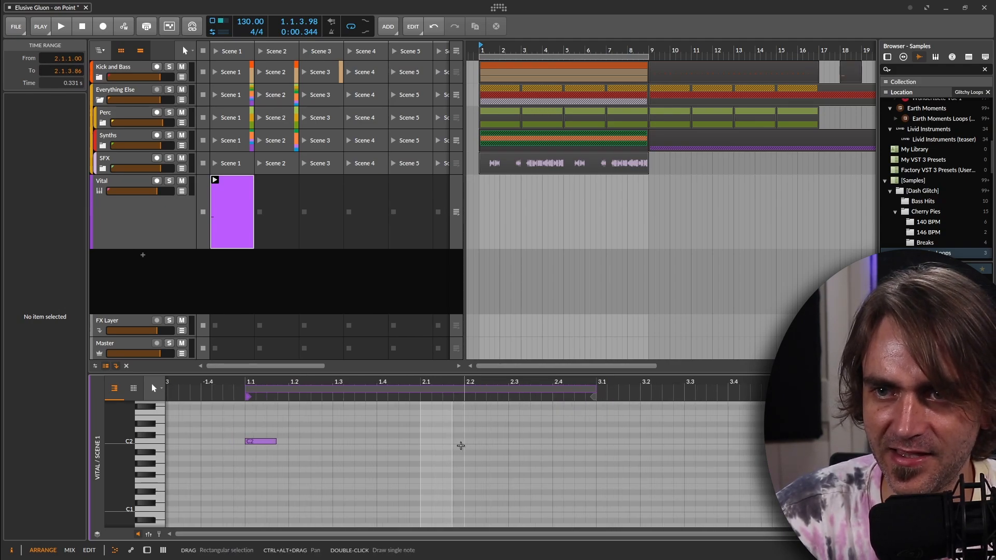
Create three C2 notes one sixteenth apart from 2.1.3.00 and shorten each to 0.0.0.26.
scroll(444, 440, "up", 3)
double_click(443, 440)
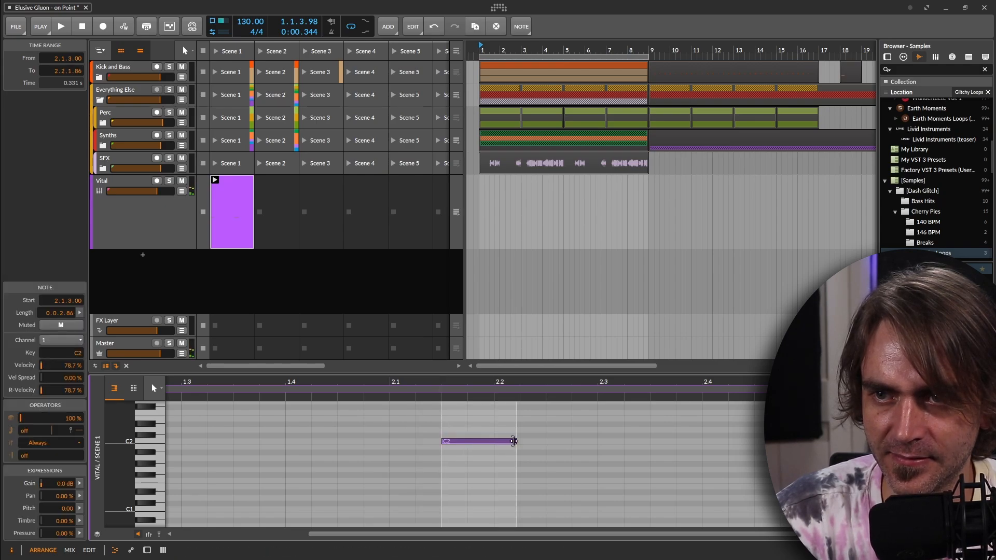
left_click_drag(461, 463, 460, 465)
key("ctrl+d")
key("ctrl+d")
left_click_drag(540, 428, 416, 484)
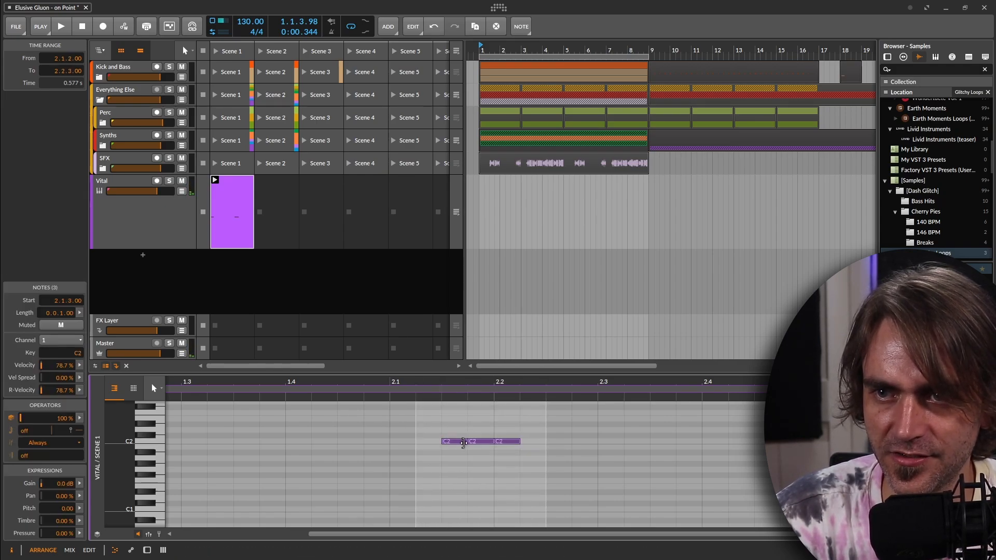
left_click_drag(453, 447, 444, 448)
scroll(446, 447, "up", 3)
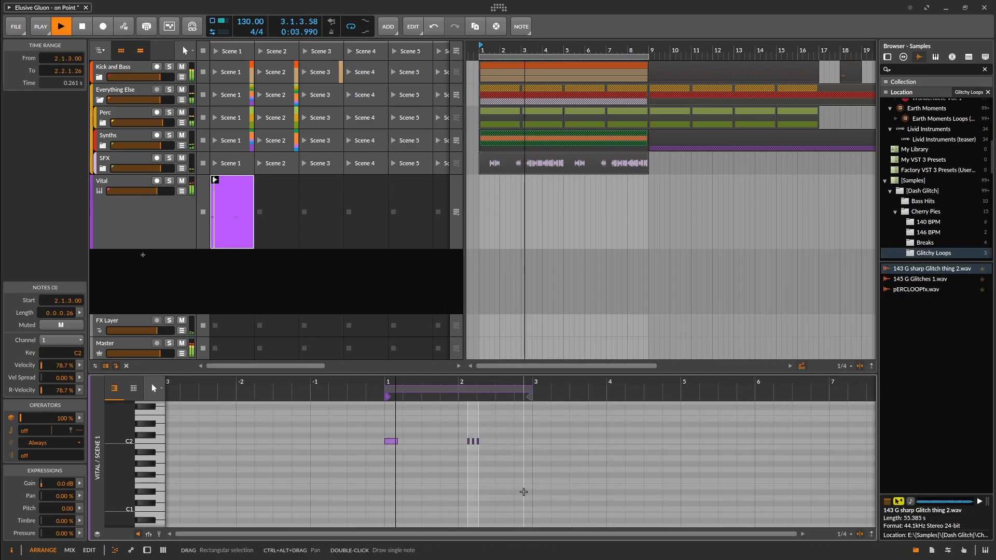
Add a fourth C2 note at 2.2.2.00 during playback and lengthen it to about half a sixteenth.
left_click(553, 486)
scroll(483, 475, "up", 3)
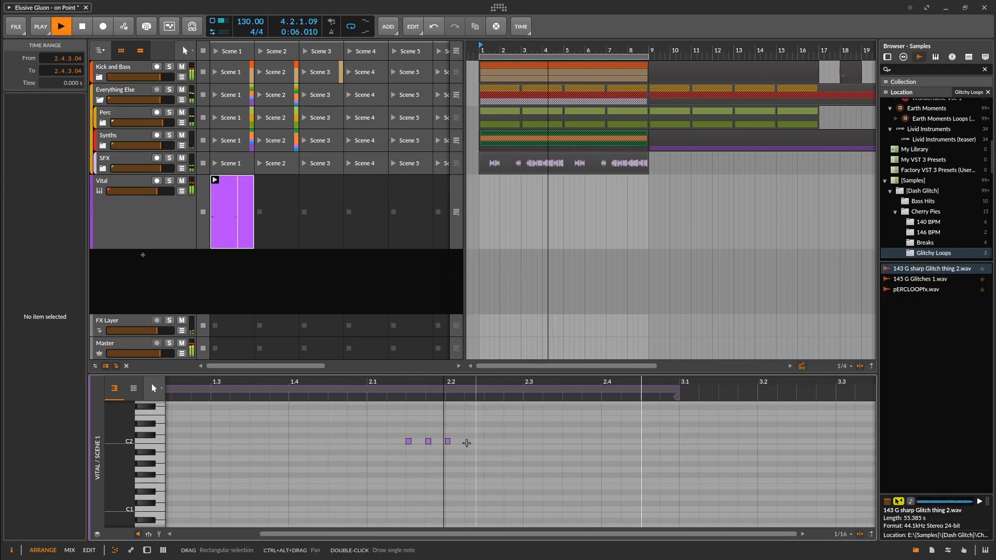
double_click(470, 441)
scroll(467, 442, "up", 3)
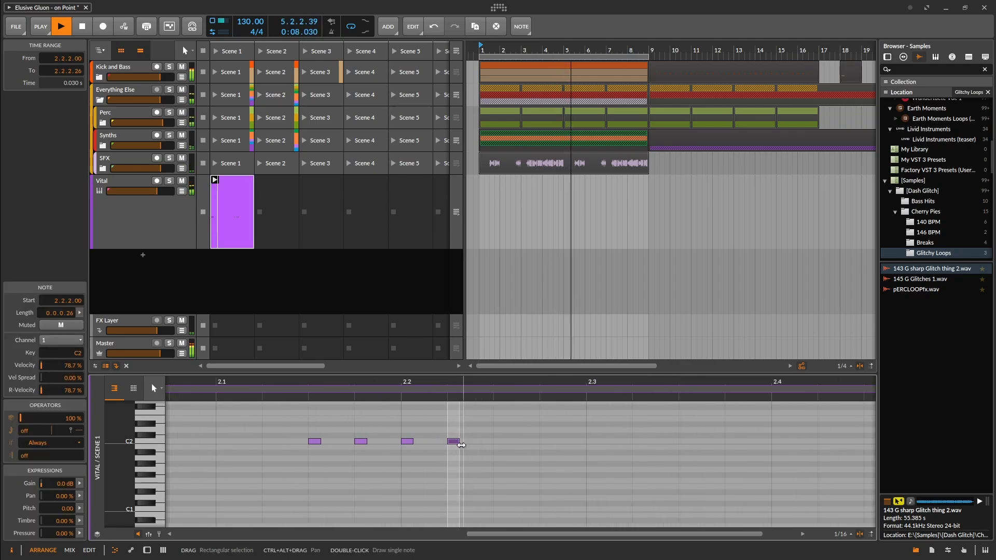
key("space")
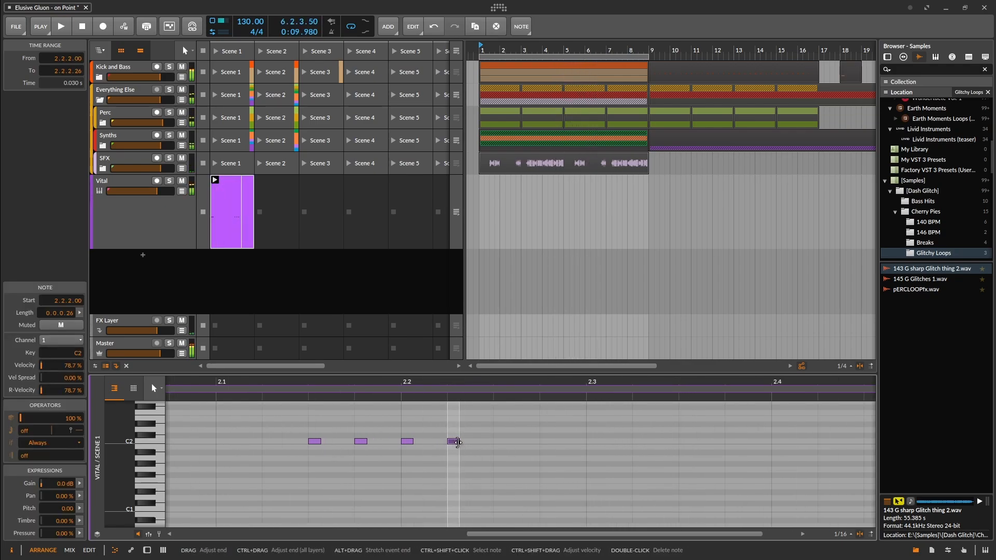
left_click_drag(457, 442, 466, 445)
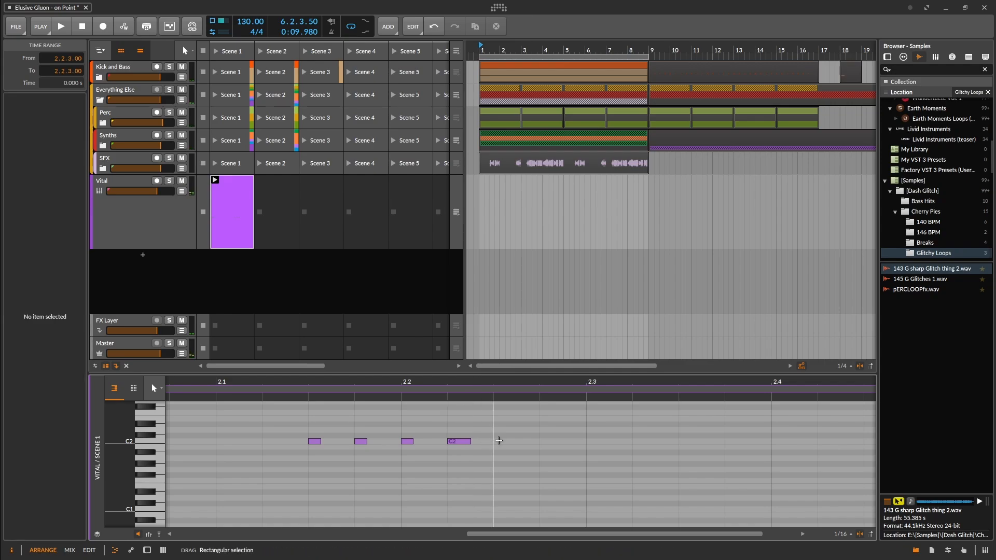
Add a short C2 note at 2.2.3.00 and a longer one at 2.2.4.00 with length 0.0.2.05, and start playback.
double_click(502, 441)
left_click_drag(504, 442, 635, 444)
double_click(549, 442)
key("space")
scroll(668, 483, "down", 6)
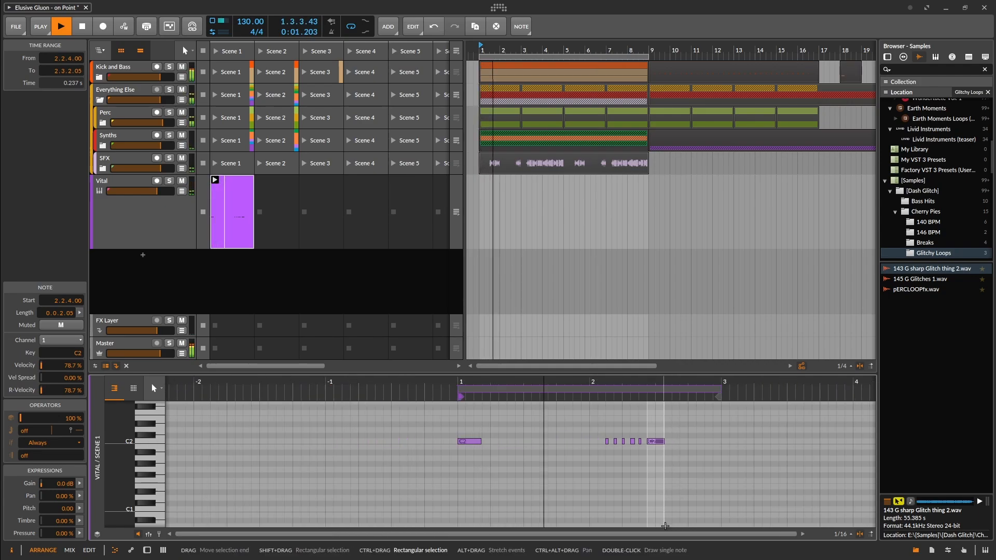
Move the long C2 note that ends the bar 2 run to start at 2.3.1.00.
scroll(664, 524, "down", 3)
left_click_drag(692, 502, 605, 492)
scroll(576, 479, "up", 3)
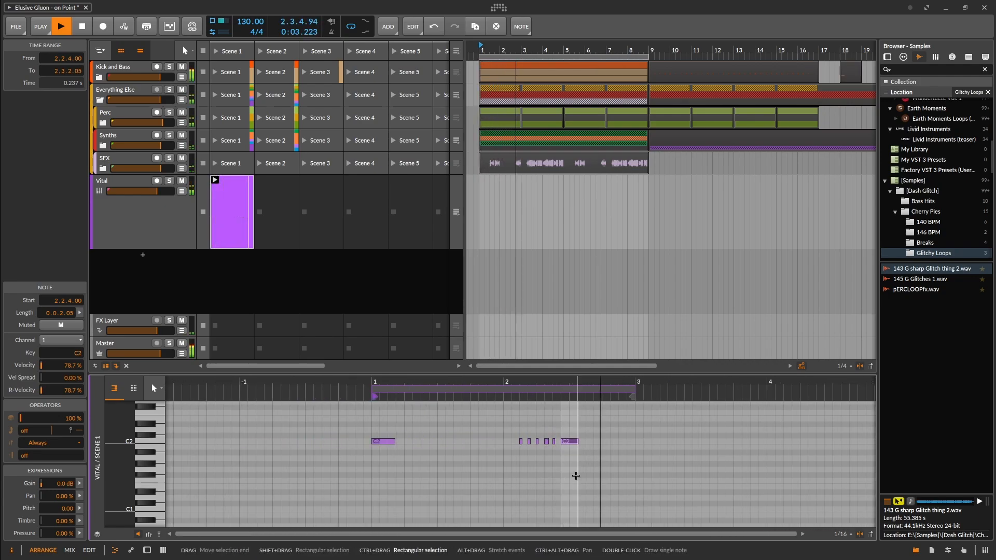
scroll(573, 444, "up", 3)
key("Right")
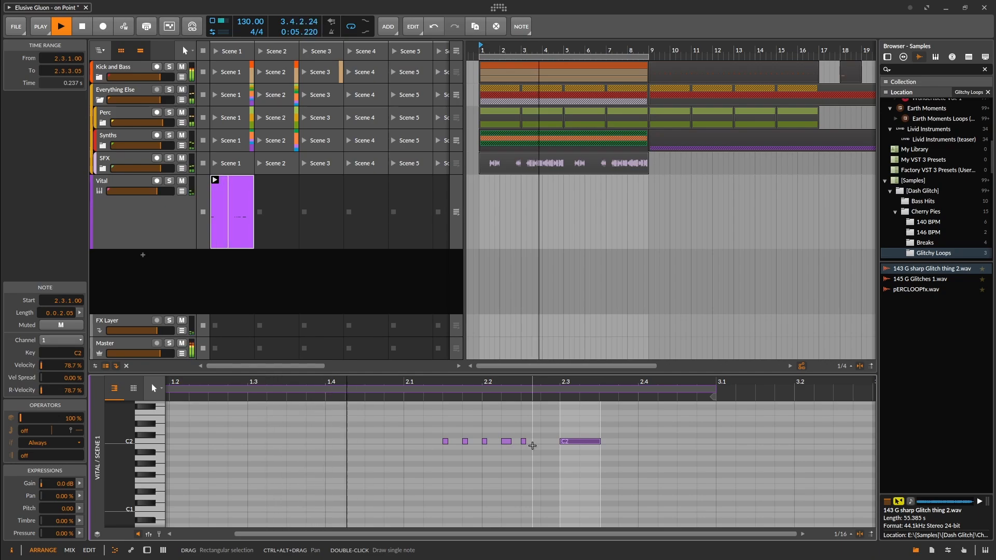
Extend the run with short C2 notes at 2.2.4, 2.3.1 and 2.3.2, and move the closing long note to 2.3.3.
scroll(551, 445, "up", 3)
key("Right")
left_click(436, 444, "ctrl")
left_click(625, 418)
left_click_drag(436, 445, 620, 444)
left_click(626, 442)
key("Left")
key("Left")
key("Left")
key("ctrl+z")
key("ctrl+z")
key("ctrl+z")
key("Right")
Duplicate the Vital clip's content to extend the pattern to four bars.
scroll(566, 444, "down", 5)
right_click(243, 217)
left_click(282, 348)
Move the C2 note opening bar 3 to 3.1.3.00, shorten it to 0.0.1.00, and copy it to 3.2.2.00.
scroll(631, 457, "up", 1)
left_click(439, 441)
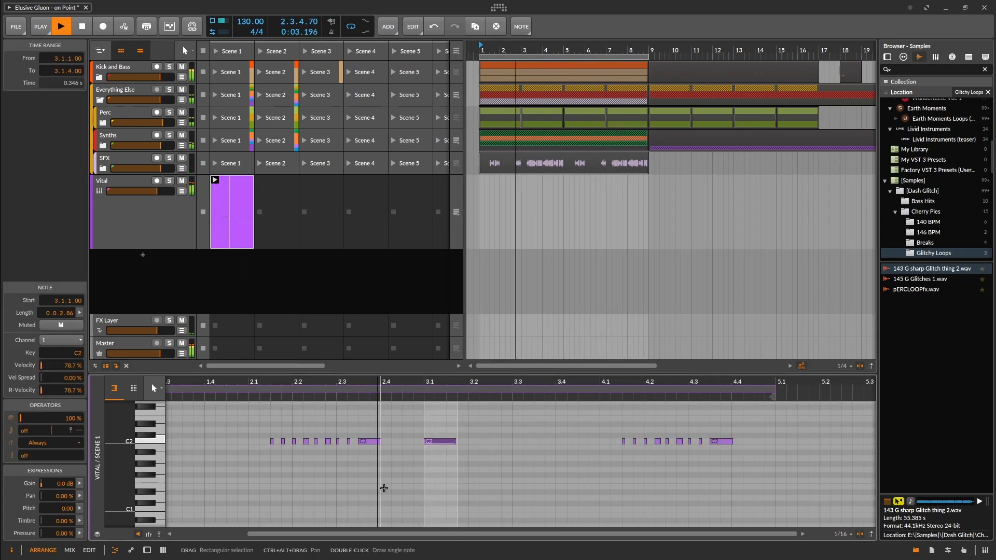
key("Right")
key("Right")
scroll(515, 446, "up", 3)
left_click_drag(430, 441, 381, 443)
left_click_drag(369, 442, 447, 442)
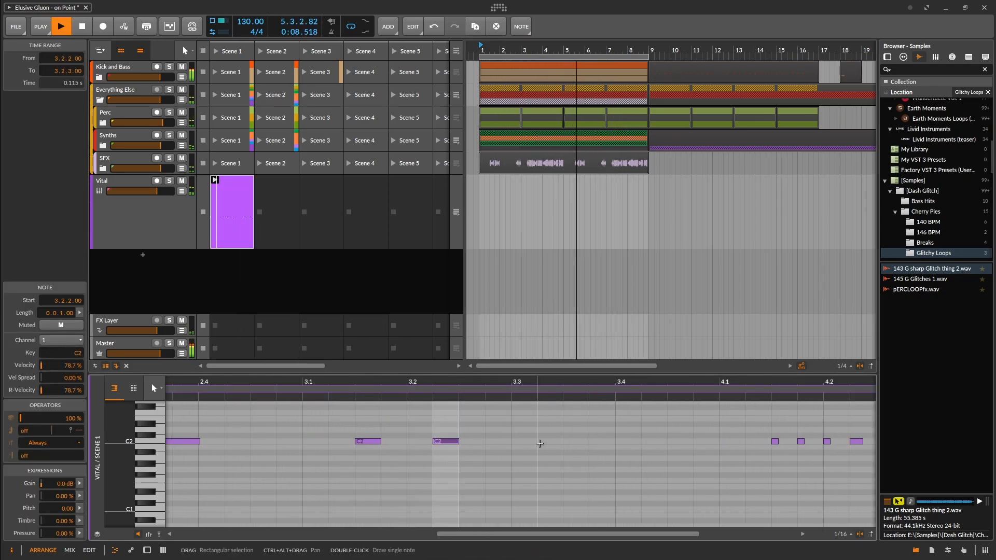
scroll(480, 442, "down", 4)
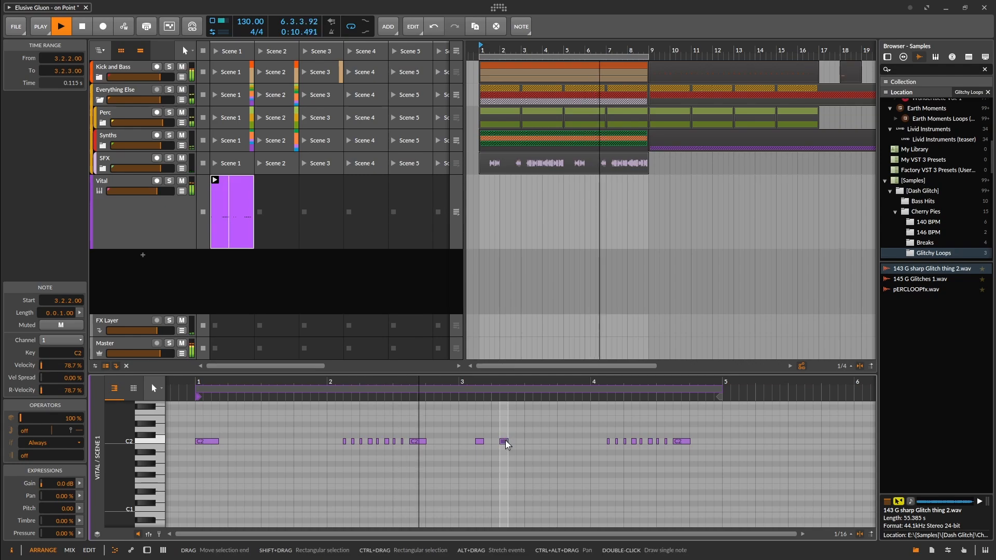
Place a C2 note at 3.3.1.00 in the Vital clip and lengthen it to 0.0.3.01.
scroll(506, 441, "up", 4)
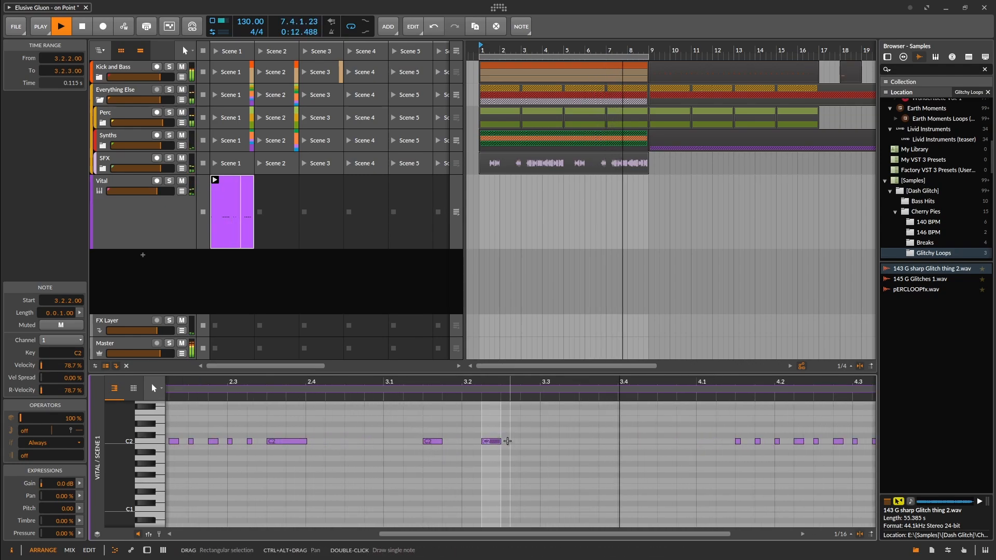
left_click(547, 439)
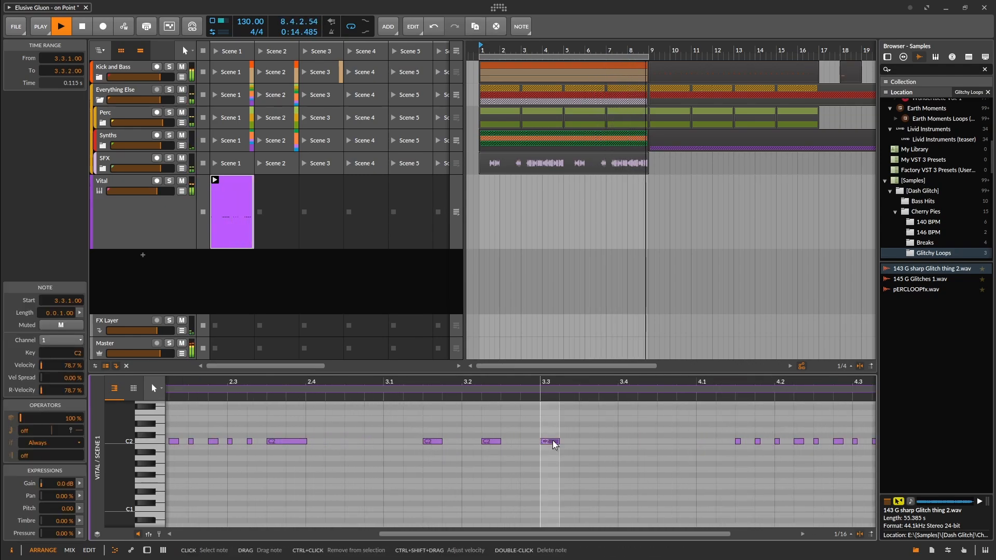
double_click(551, 438)
left_click_drag(555, 440, 596, 440)
scroll(619, 446, "down", 3)
scroll(618, 447, "down", 2)
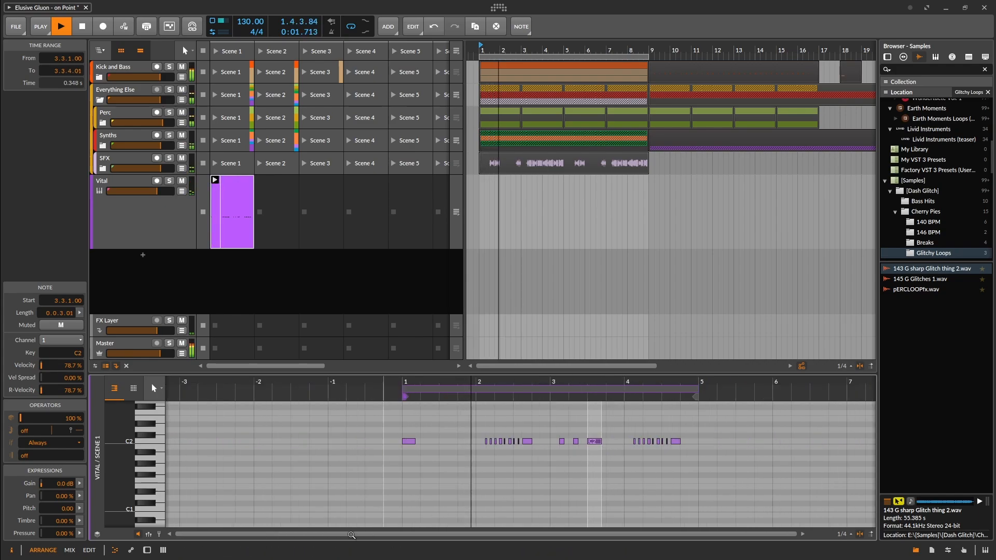
key("Escape")
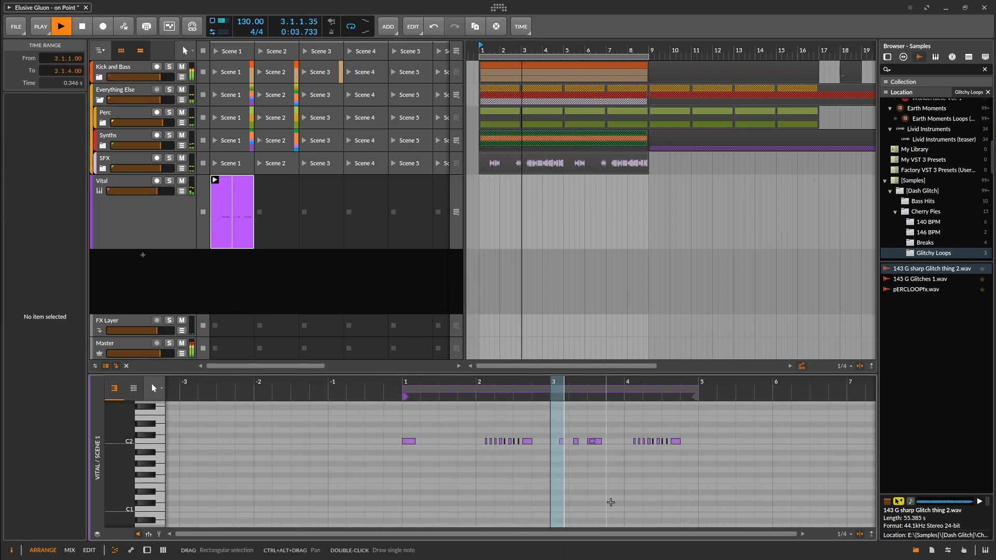
key("space")
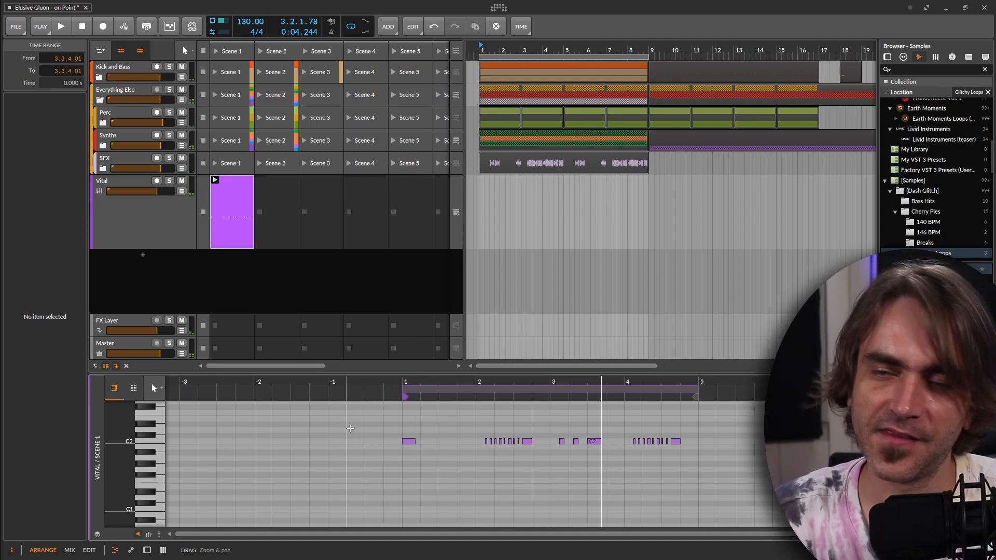
key("z")
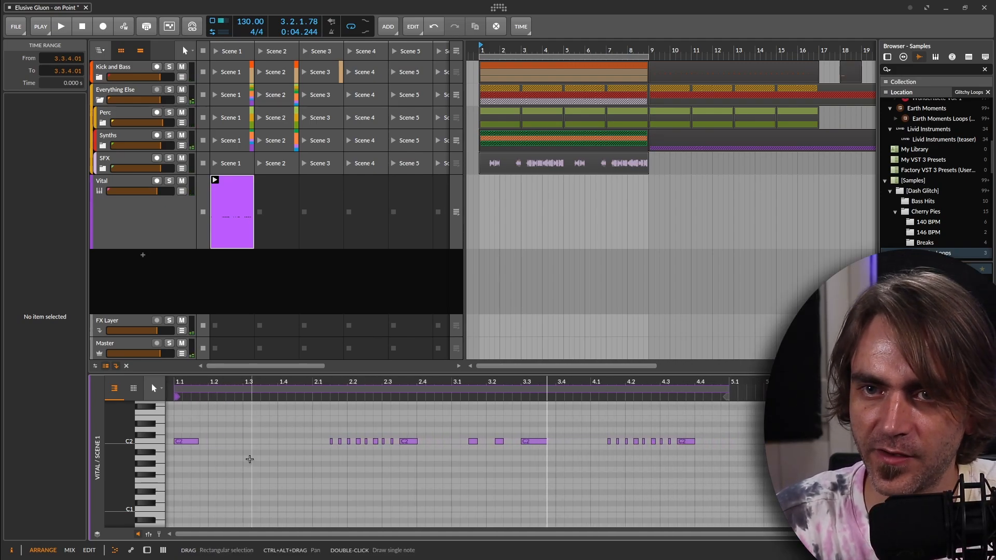
Show Vital's Macro 1 automation for the launcher clip in the automation editor.
left_click(150, 218)
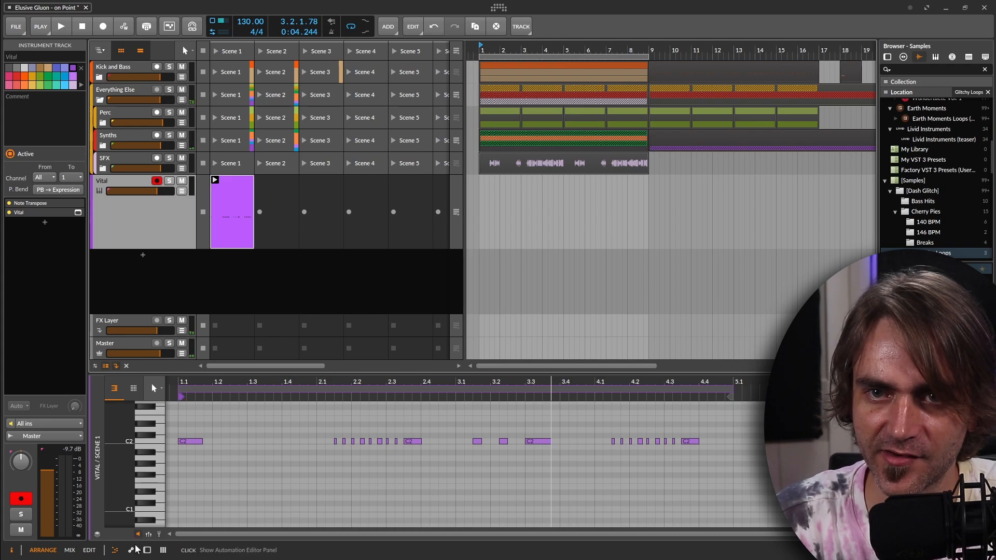
double_click(187, 194)
left_click(218, 207)
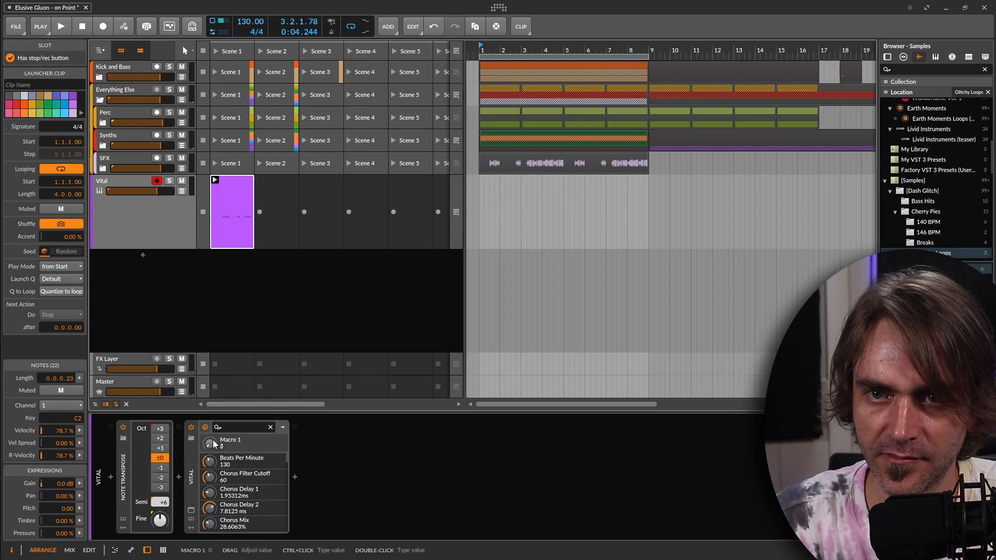
left_click(113, 551)
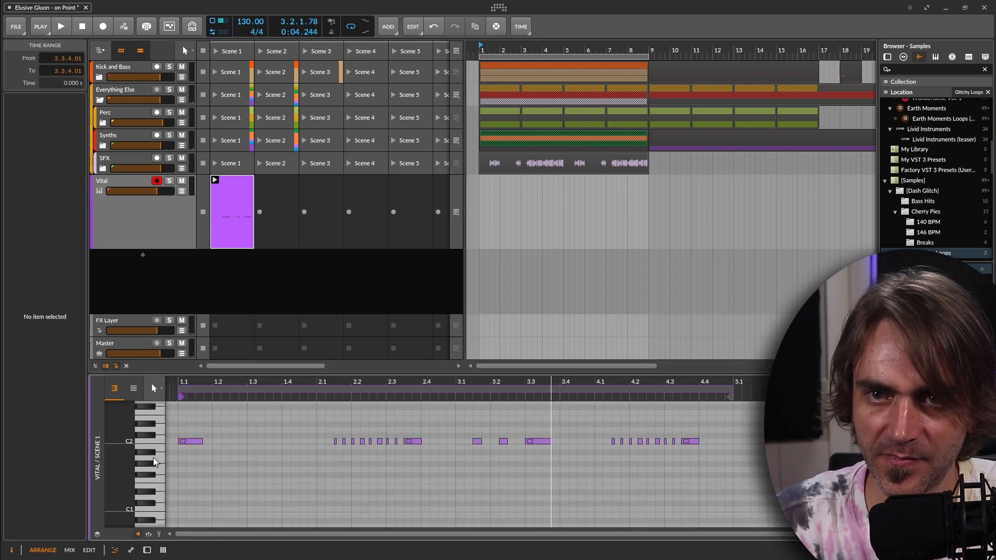
left_click(131, 551)
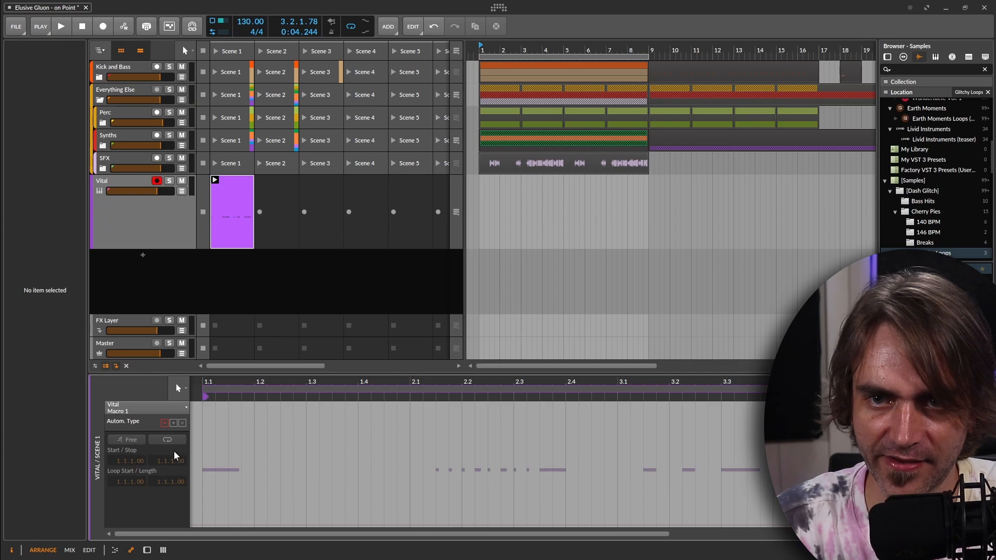
Draw a Macro 1 envelope rising from 0% at 1.1, peaking over the bar 2 run and returning to 0% at 2.4.1.00.
double_click(203, 524)
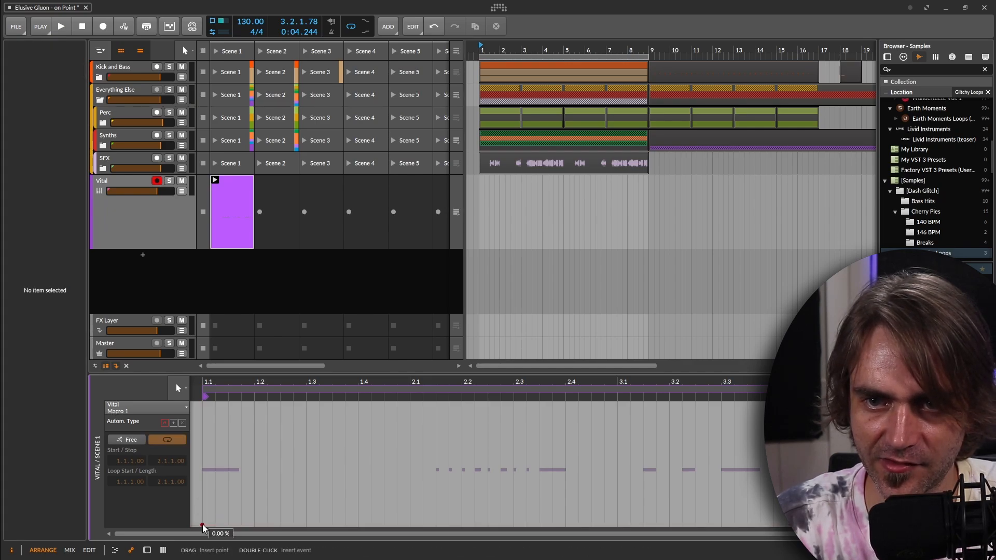
left_click_drag(237, 525, 241, 452)
left_click(422, 454)
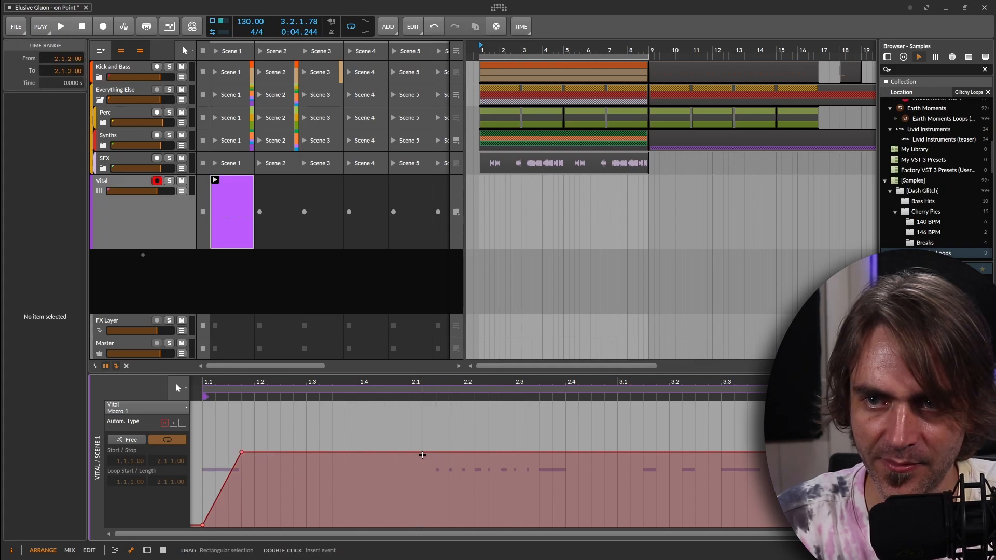
left_click_drag(425, 454, 508, 492)
left_click(543, 487)
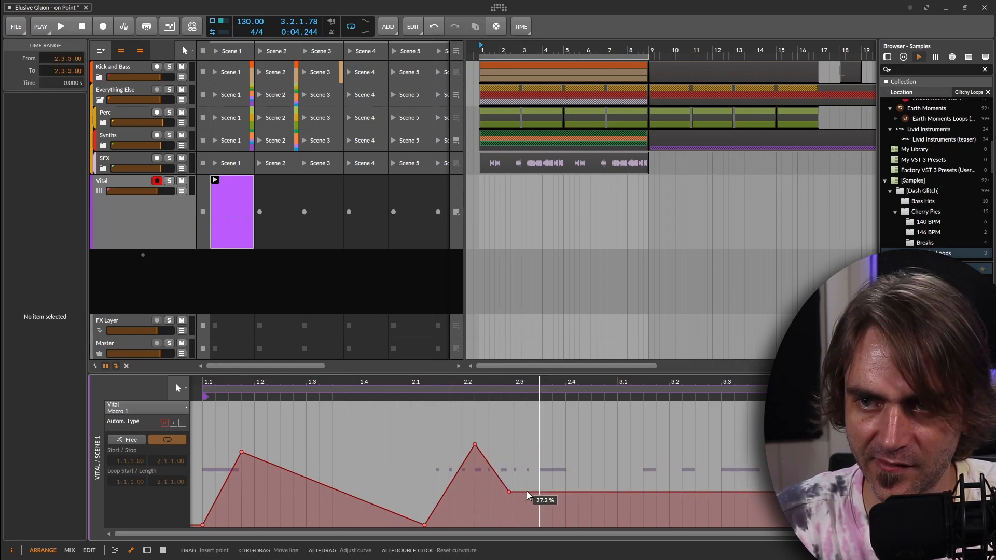
left_click_drag(527, 492, 565, 525)
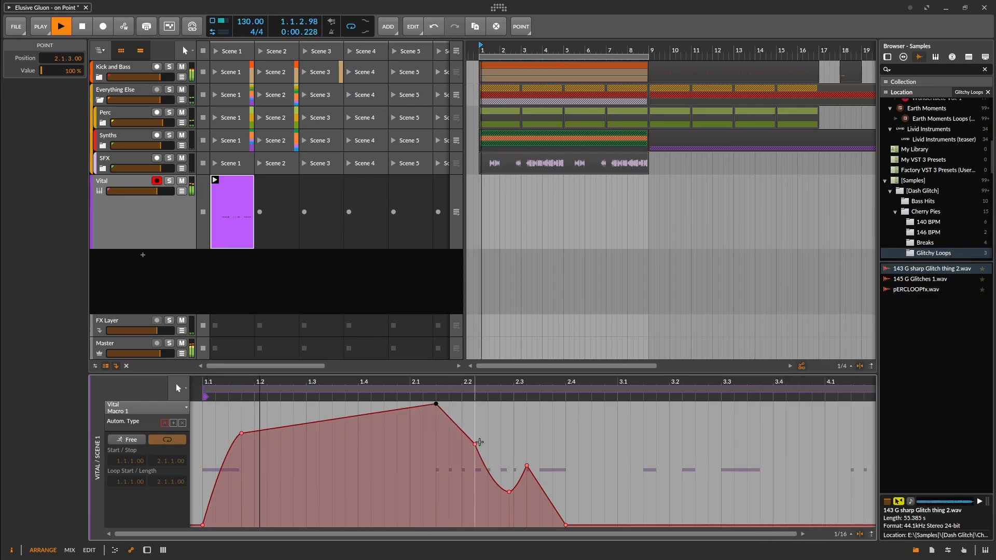
Smooth the bar 2 Macro 1 curve with points at 2.1.3.00 (67.9%) and 2.2.1.56 (61.2%), and delete the dip point at 2.2.4.65.
left_click_drag(474, 450, 469, 451)
key("space")
key("space")
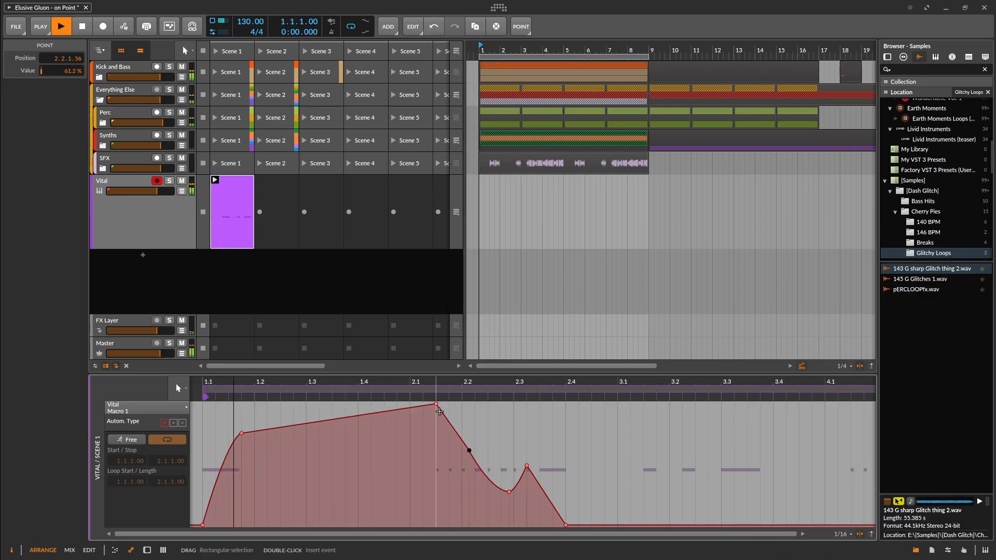
left_click_drag(439, 412, 439, 450)
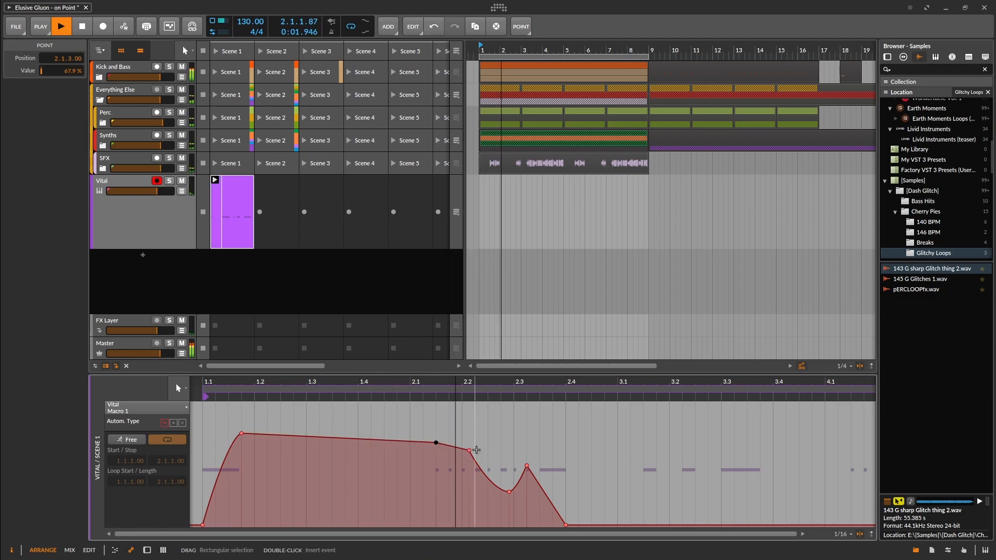
left_click(509, 493)
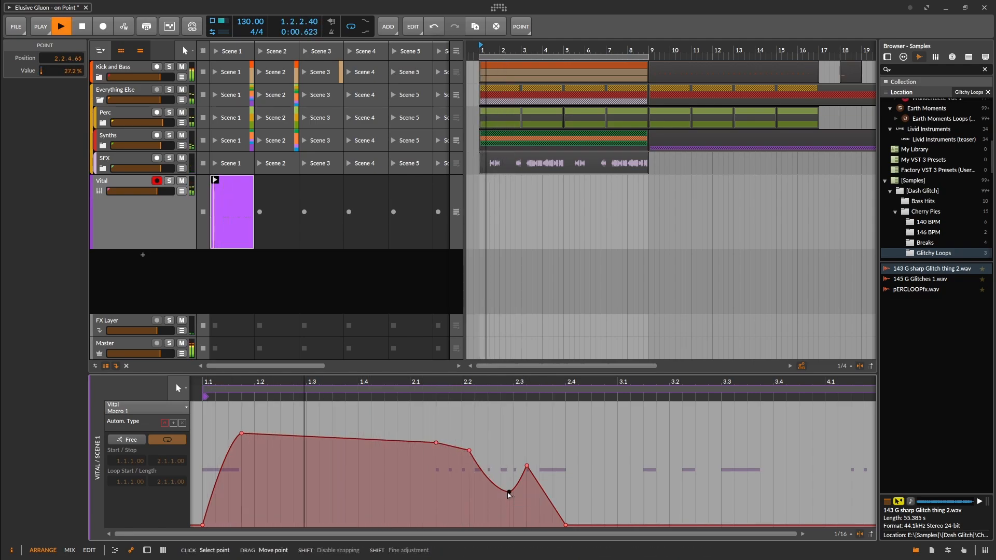
key("Delete")
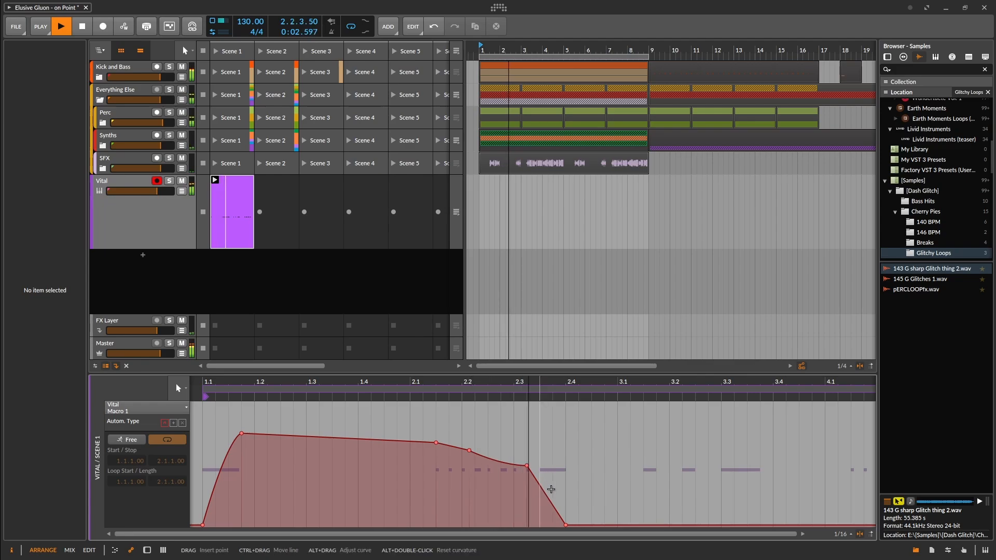
Continue the Macro 1 automation through bars 3 and 4, rising to 44.4% at 3.2.2.06 and alternating high and low points.
left_click(659, 525)
left_click(682, 471)
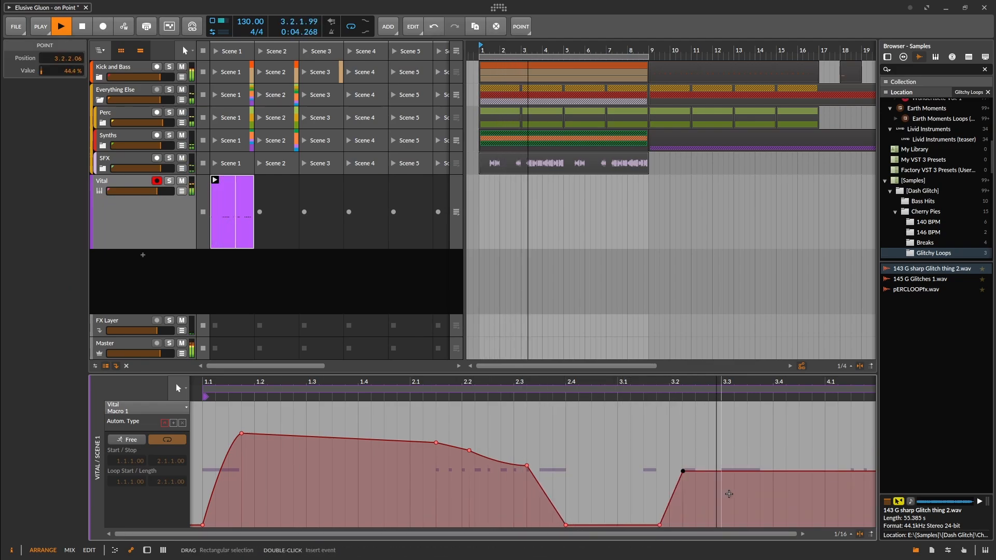
scroll(729, 494, "right", 5)
left_click(514, 471)
double_click(560, 405)
double_click(668, 490)
double_click(731, 451)
double_click(793, 479)
double_click(825, 425)
Reshape the peaks and slopes of the newly added Macro 1 automation points.
left_click_drag(560, 404, 560, 438)
left_click_drag(541, 462, 514, 459)
scroll(617, 449, "down", 5)
scroll(653, 444, "up", 4)
left_click_drag(565, 491, 556, 420)
Lower the Vital track's volume slightly, return to the clip's note editor and stop playback.
left_click_drag(157, 192, 152, 191)
double_click(232, 211)
left_click(115, 550)
left_click(551, 474)
scroll(330, 475, "down", 4)
left_click(326, 475)
key("space")
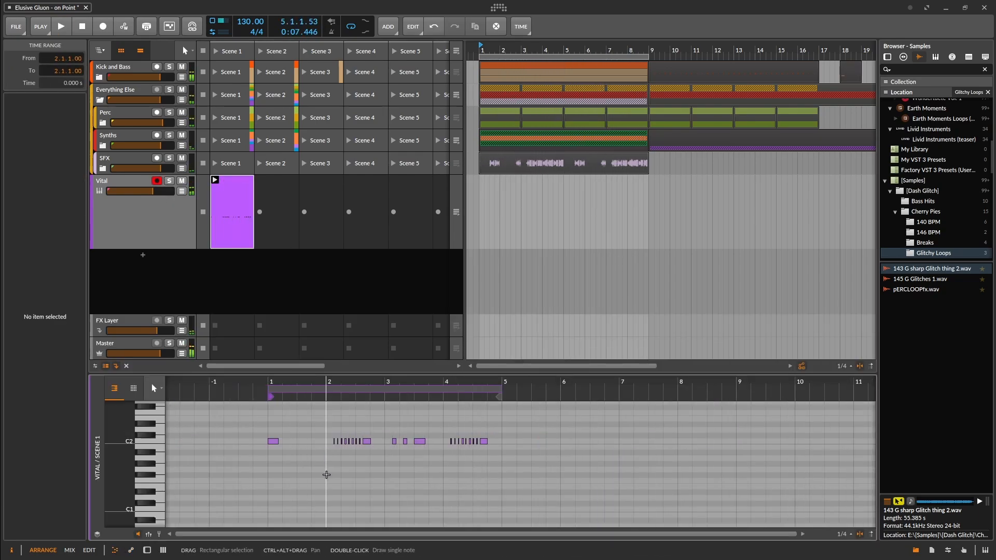
Set the chance of all short C2 notes in the bar 2 and bar 4 runs to 38.5%.
scroll(328, 469, "up", 3)
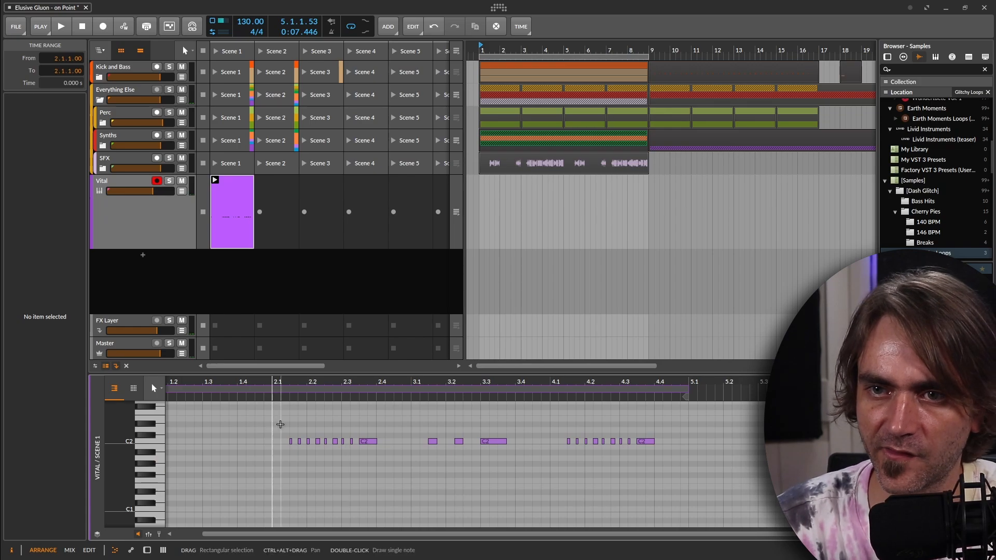
left_click_drag(280, 424, 356, 457)
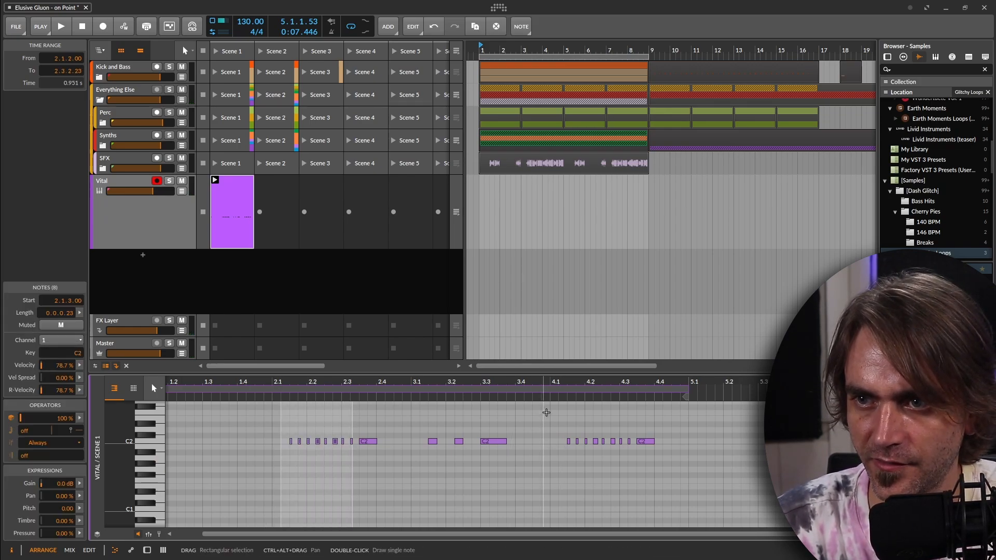
left_click_drag(546, 412, 638, 451)
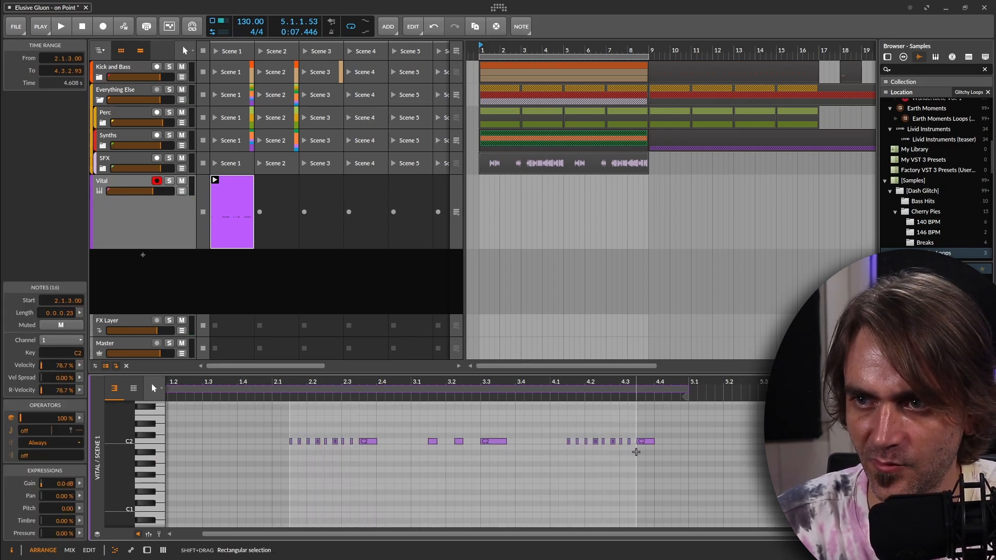
left_click(150, 534)
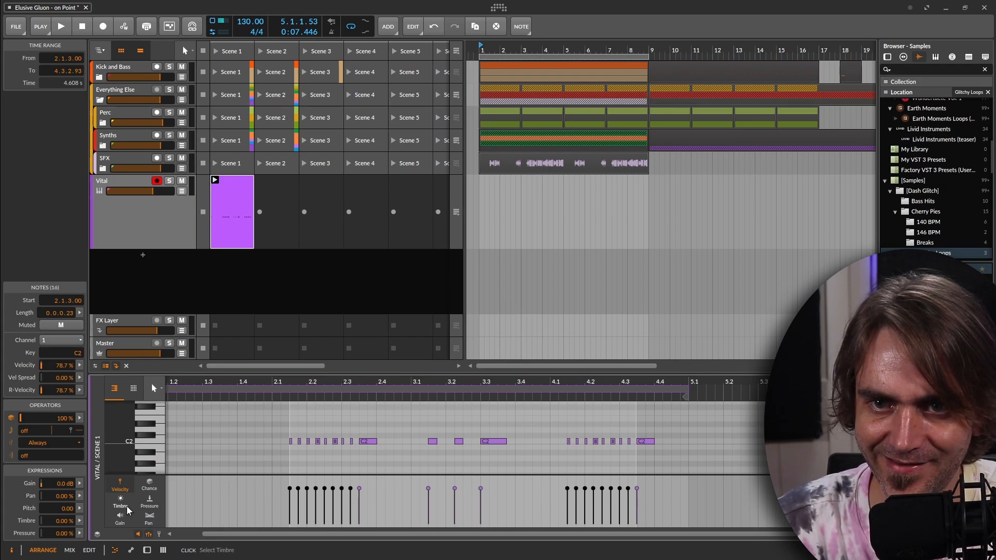
left_click(150, 485)
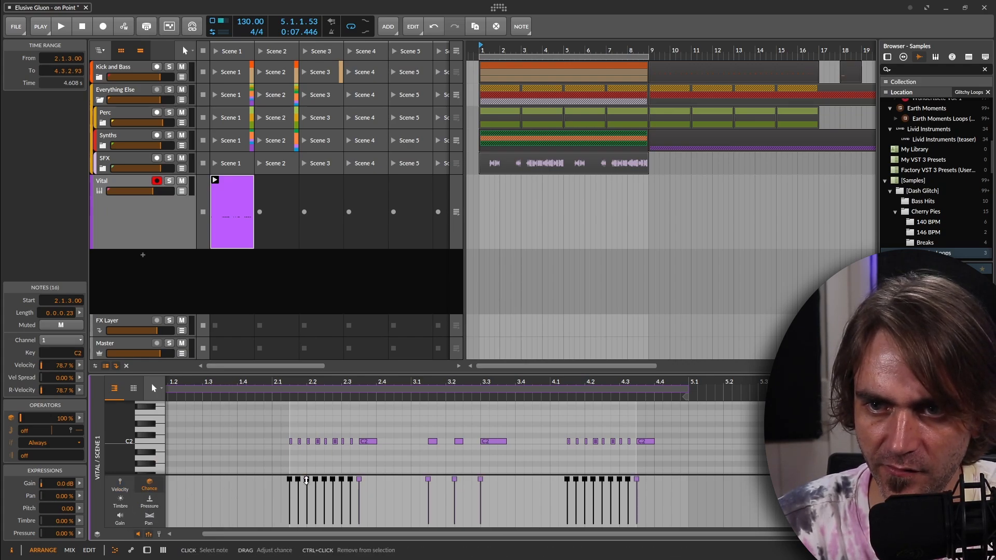
left_click_drag(306, 479, 305, 510)
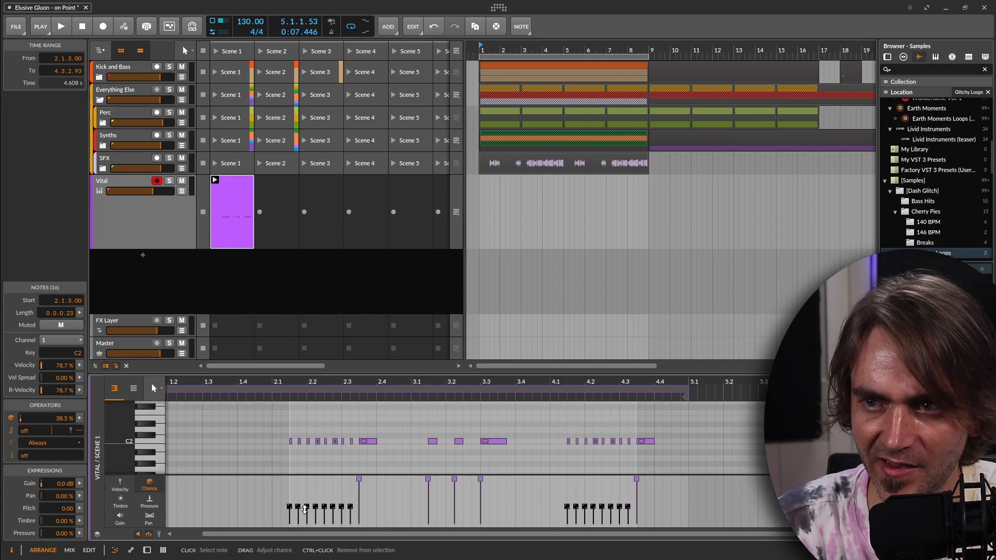
Play the full four-bar clip to hear the randomised short notes.
scroll(316, 504, "down", 4)
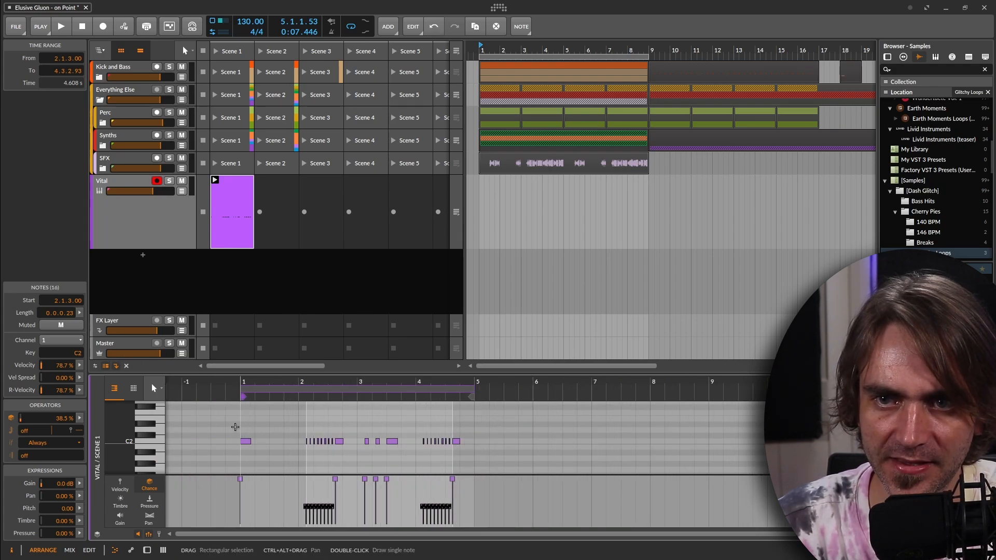
left_click(244, 442)
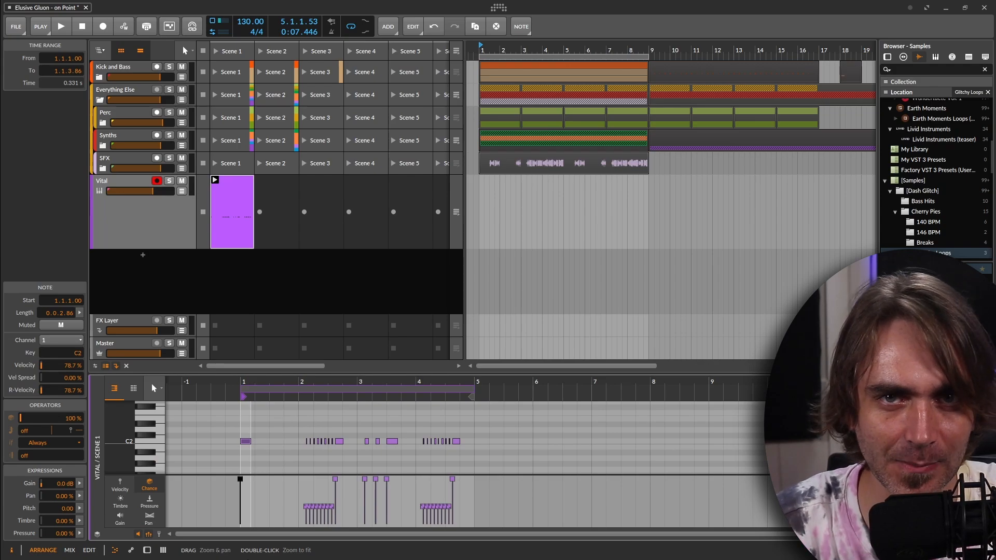
left_click(276, 441)
key("space")
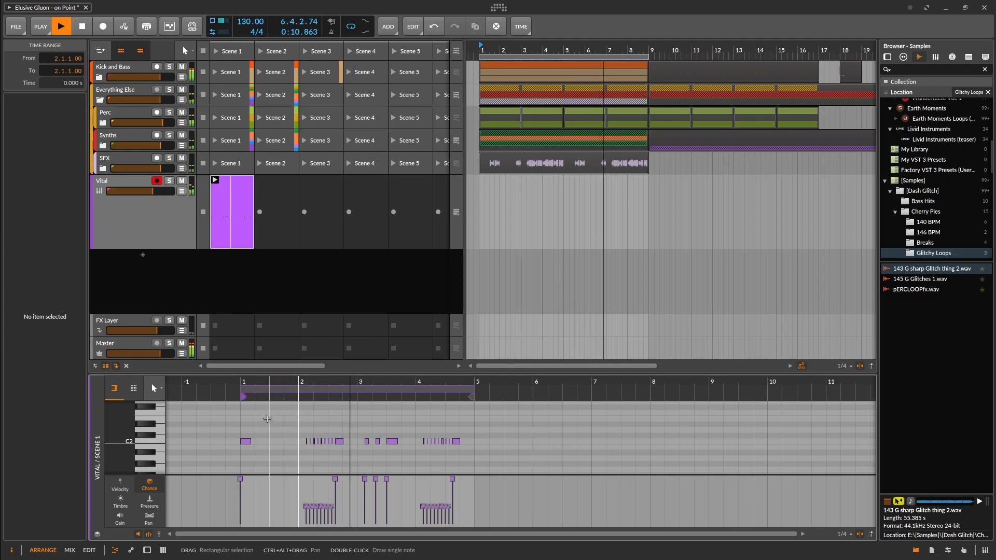
key("space")
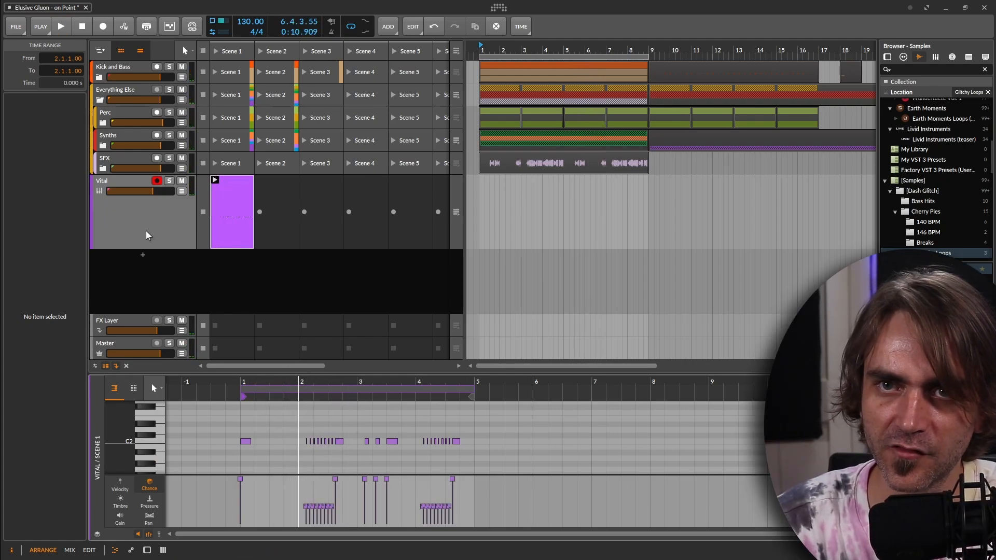
Open the Vital plug-in window from the track's device chain and show its effects page.
left_click(146, 235)
key("d")
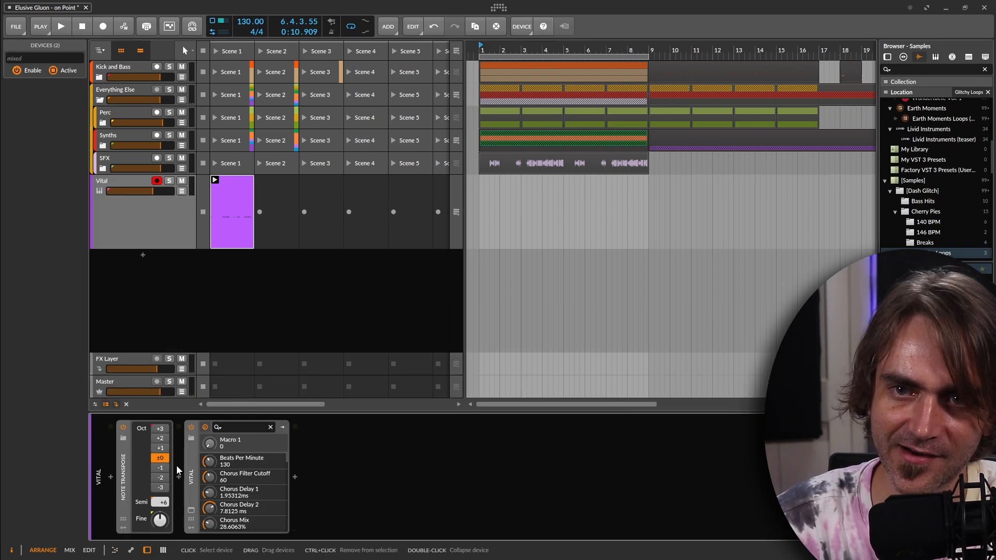
left_click(190, 508)
left_click(221, 42)
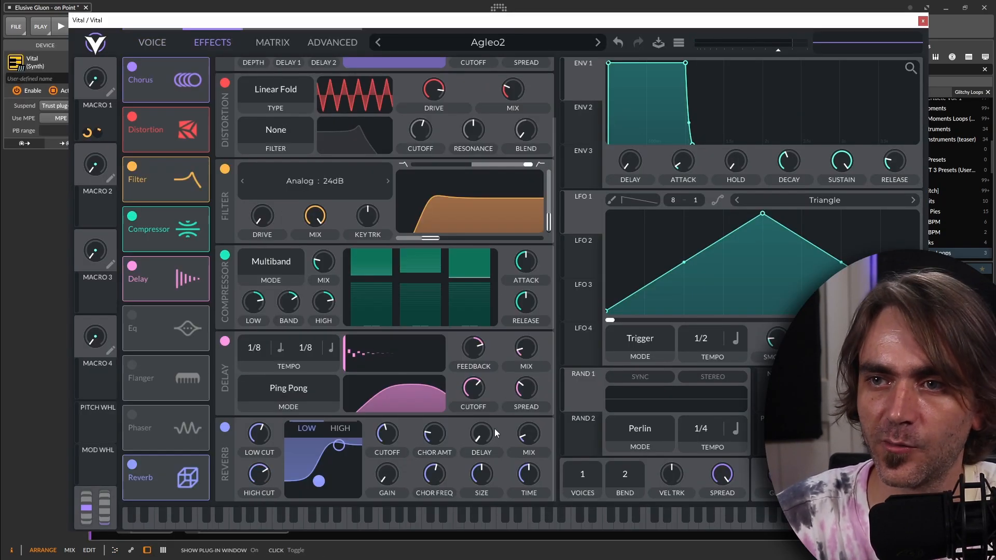
Increase the delay mix, raise the reverb mix past 21%, and trim the delay mix slightly during playback.
left_click_drag(522, 352, 475, 353)
left_click_drag(520, 431, 537, 431)
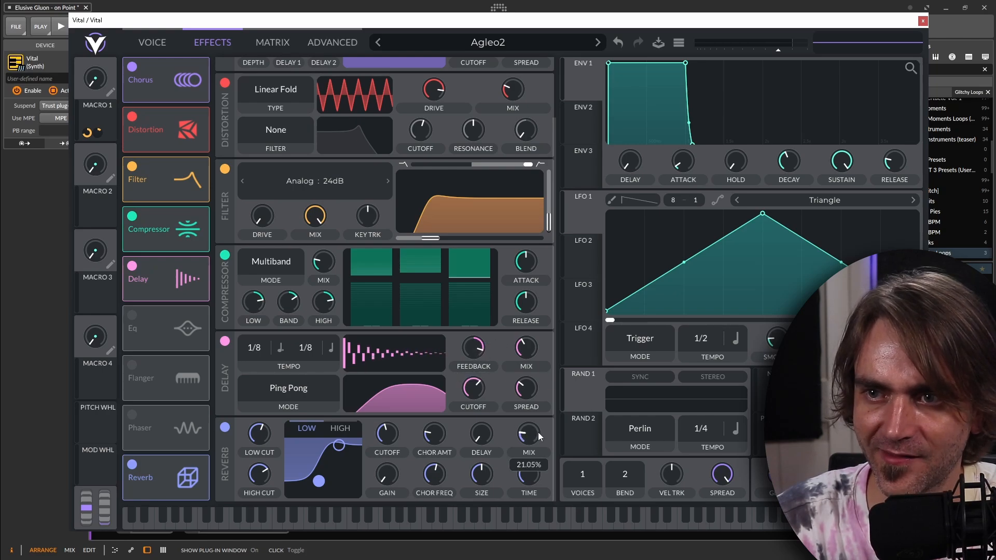
key("space")
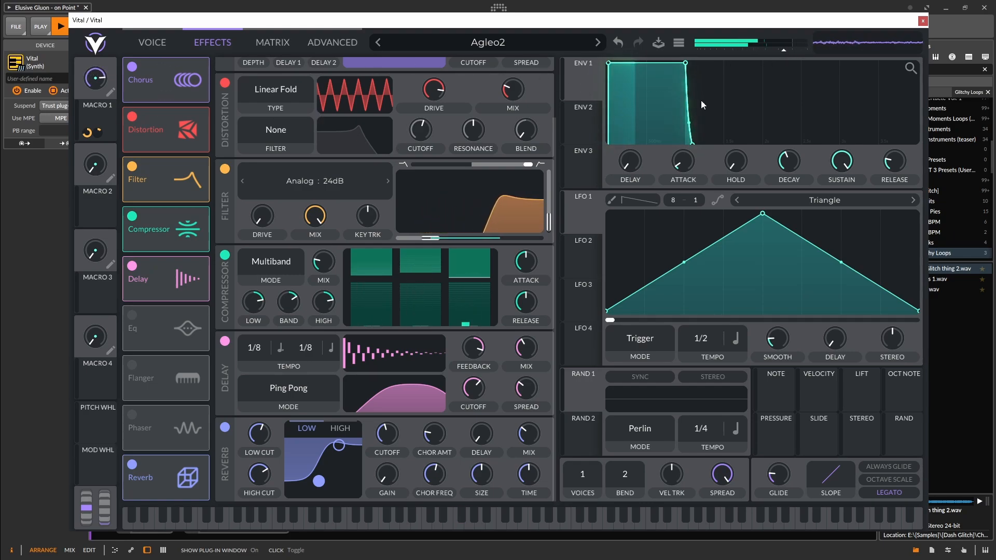
left_click_drag(524, 351, 481, 349)
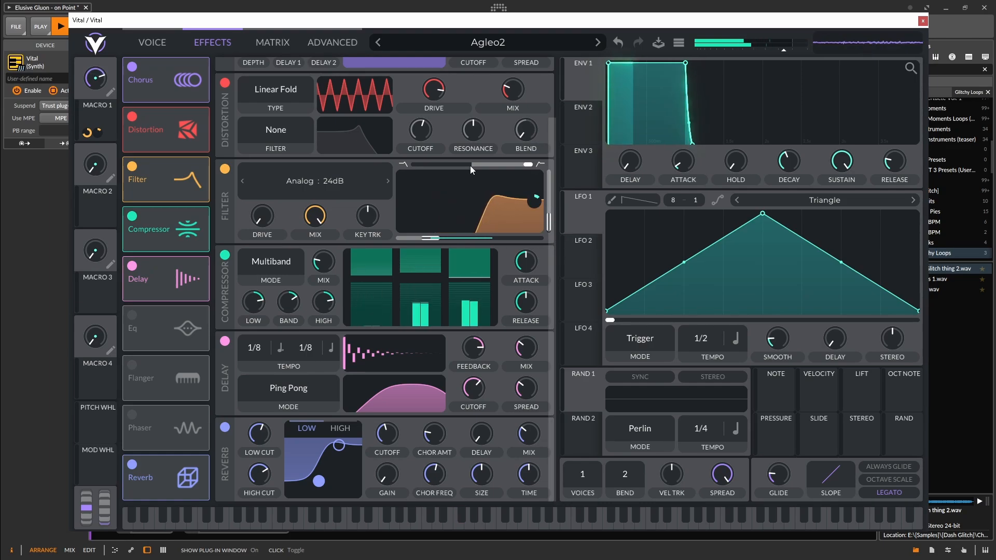
left_click(141, 65)
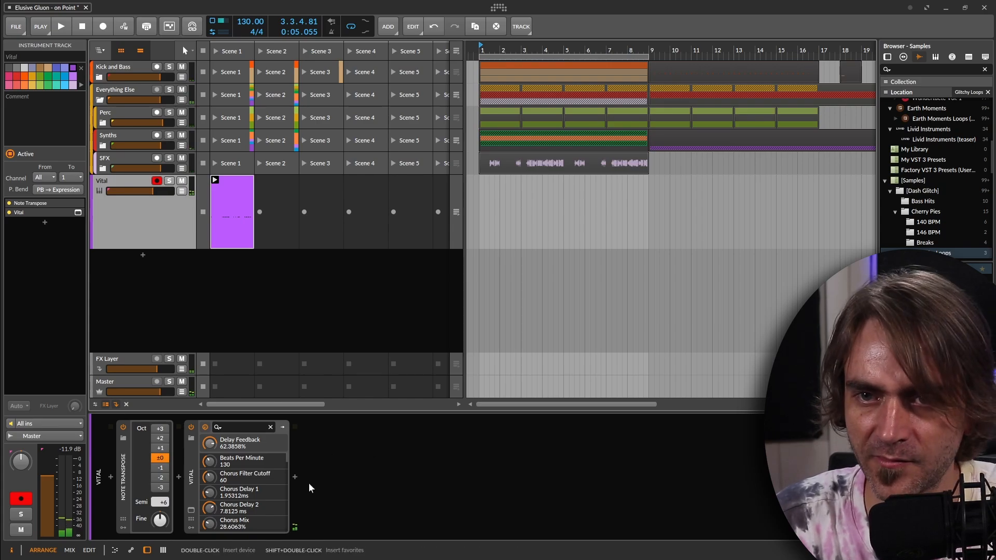
left_click(294, 477)
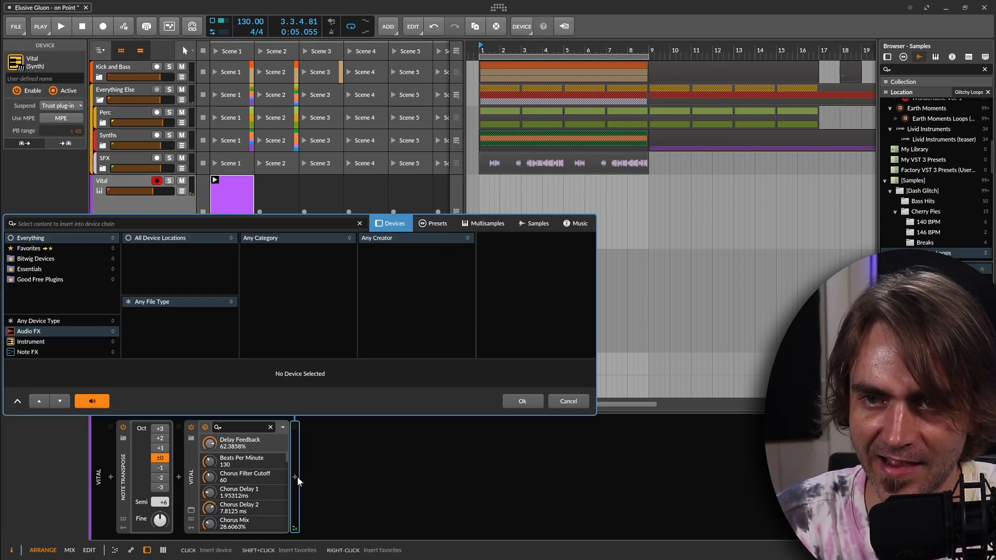
left_click(569, 401)
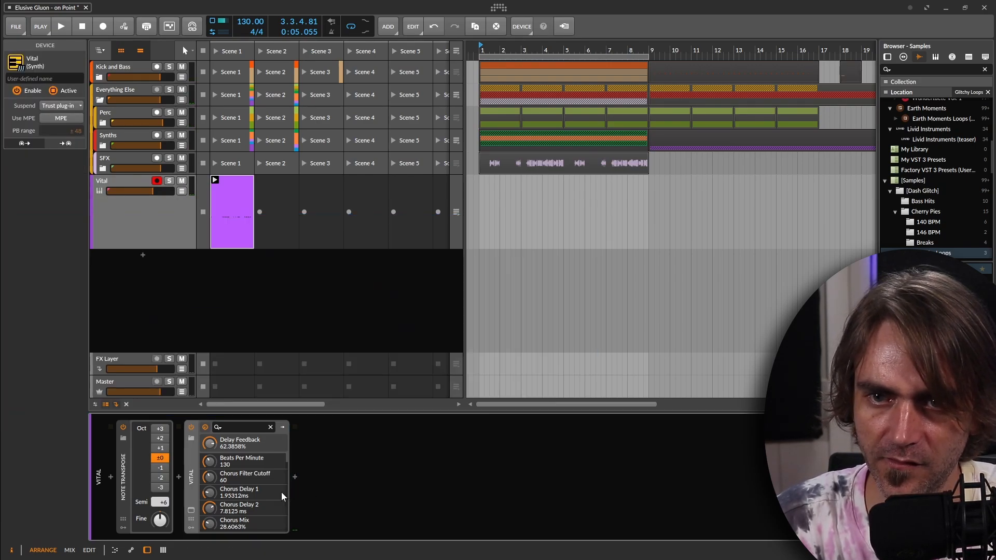
Reopen Vital's effects page and move the EQ to the end of the effects chain, after the reverb.
left_click(190, 510)
left_click(218, 43)
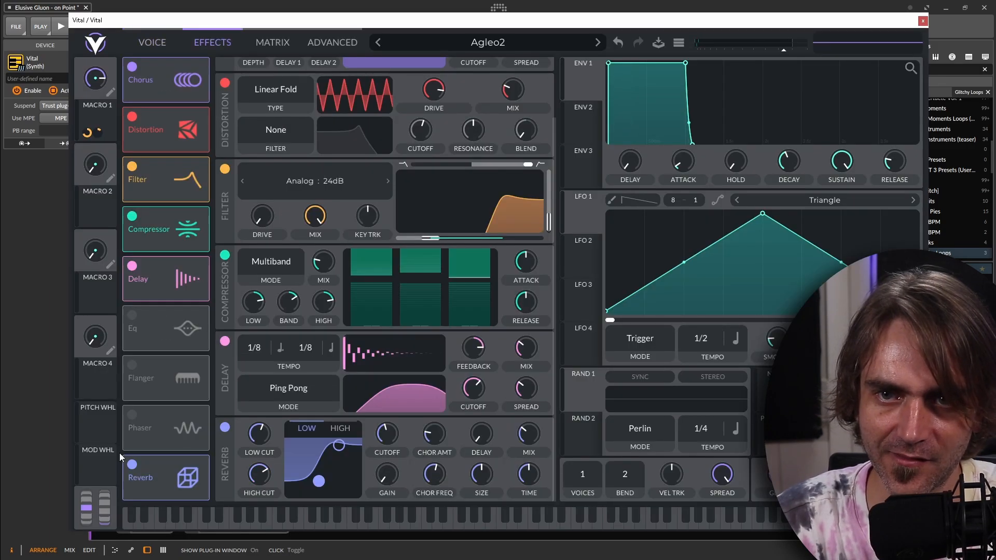
left_click_drag(173, 325, 163, 474)
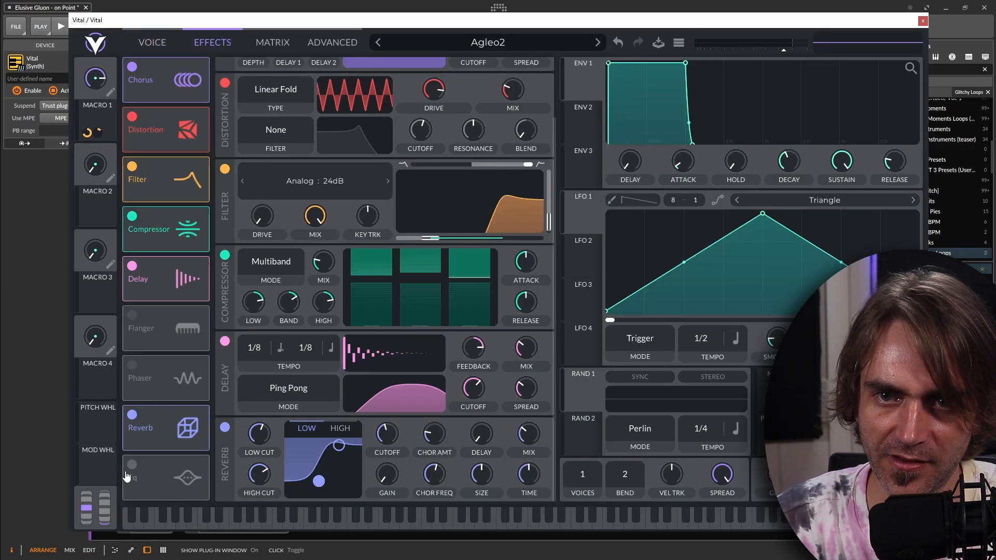
Enable the EQ and cut the lows with its high-pass low band at about 58.73 semitones, checking it during playback.
scroll(307, 453, "down", 2)
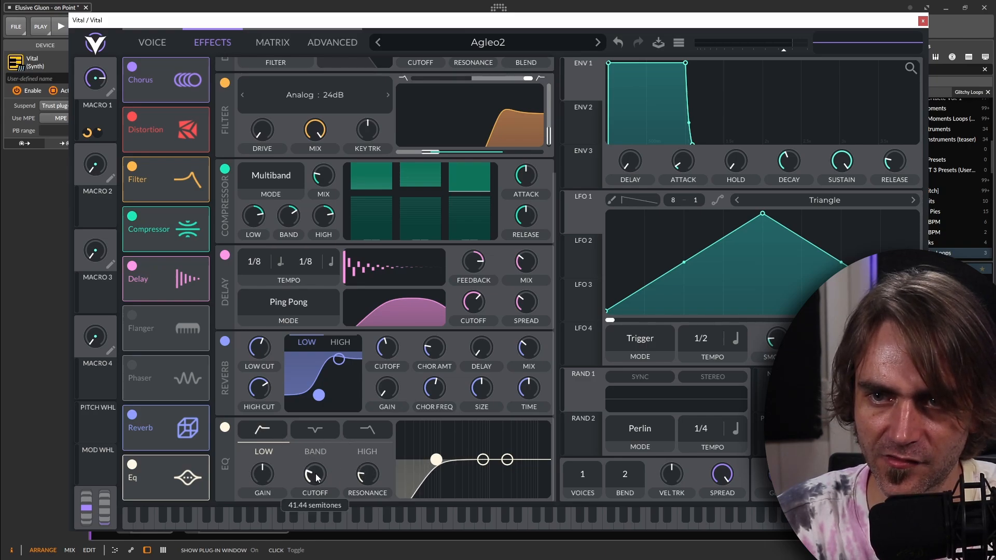
left_click_drag(322, 474, 325, 474)
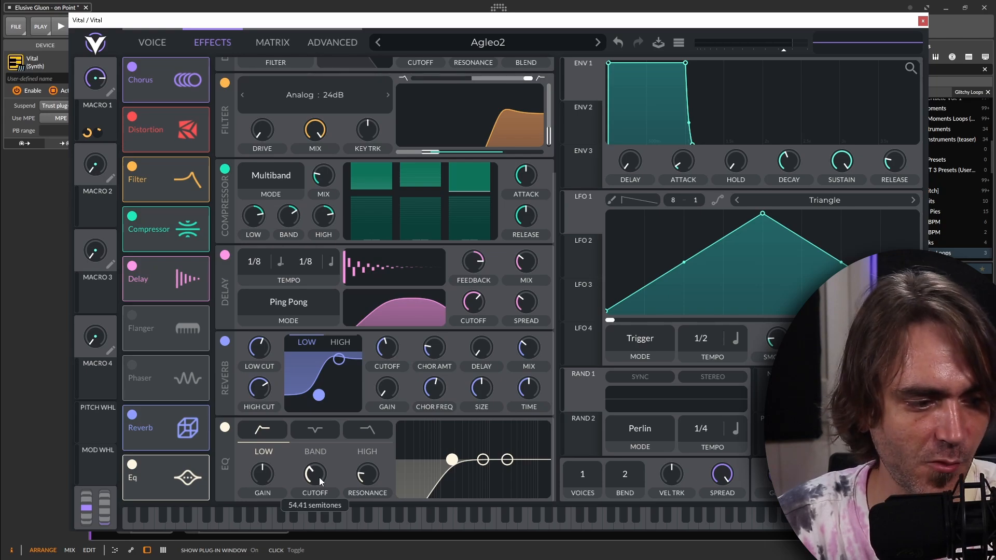
key("space")
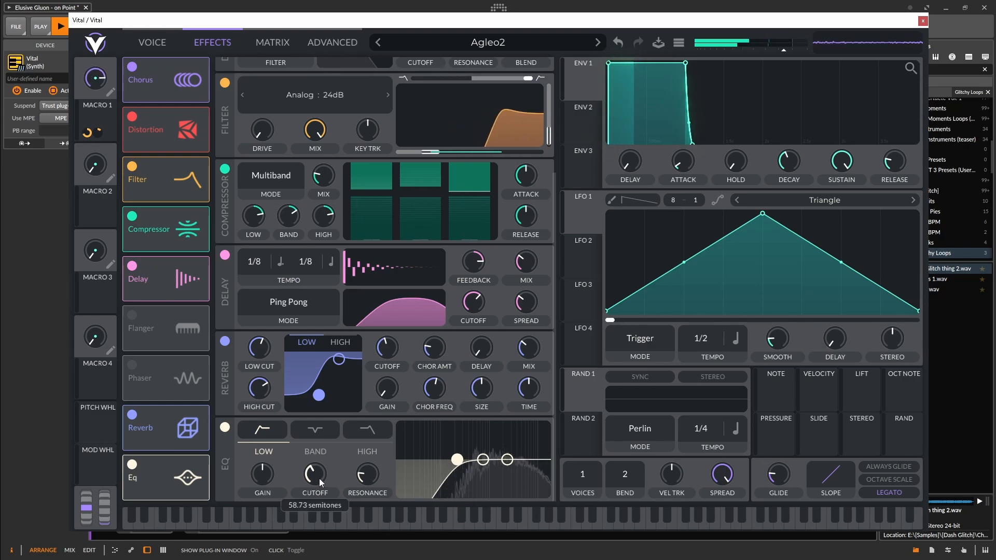
Lower the delay mix slightly and reduce the reverb mix to 25.56% while the pattern plays.
left_click(153, 43)
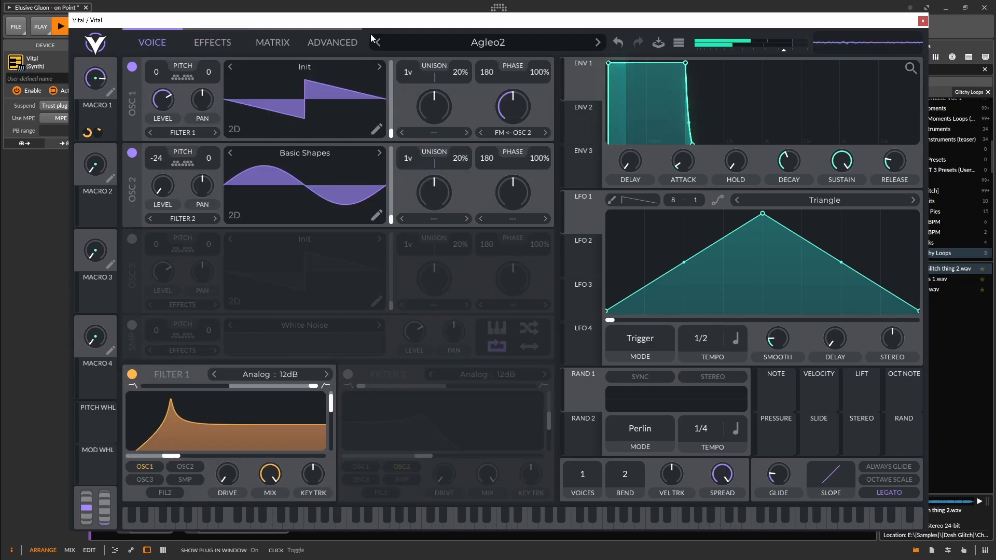
left_click(213, 42)
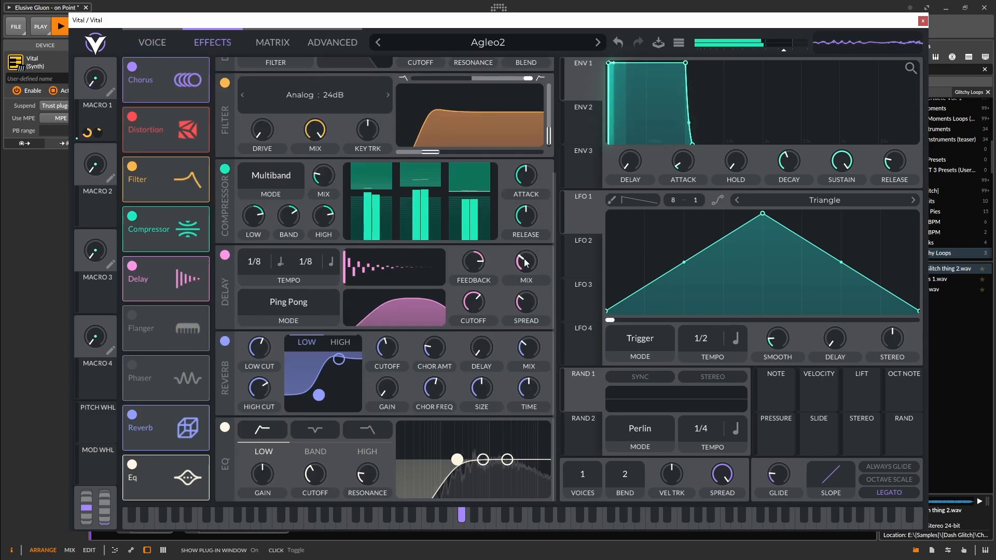
left_click_drag(525, 263, 525, 270)
left_click_drag(529, 351, 529, 358)
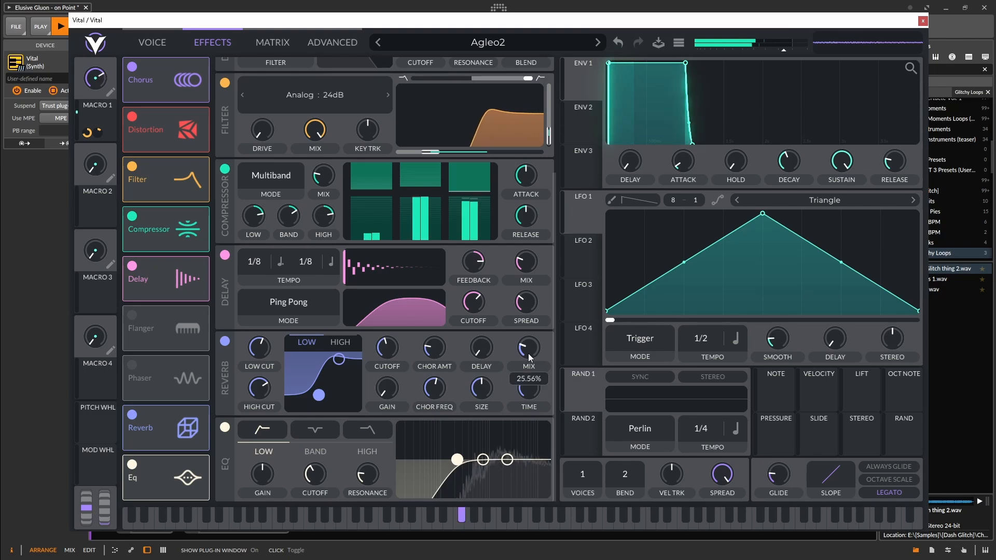
Save the patch as a Vital preset named Agleo2 and close the plug-in window.
left_click(153, 43)
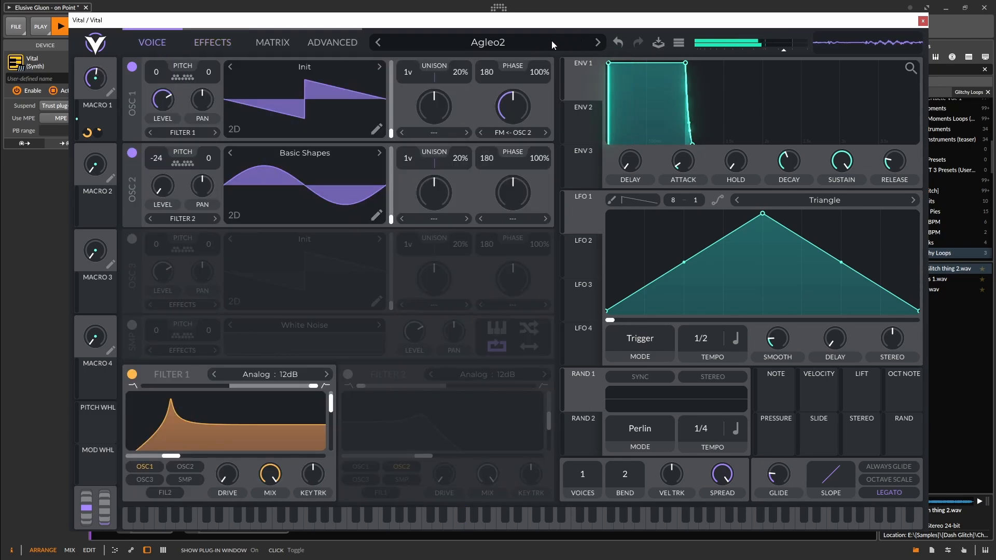
left_click(658, 43)
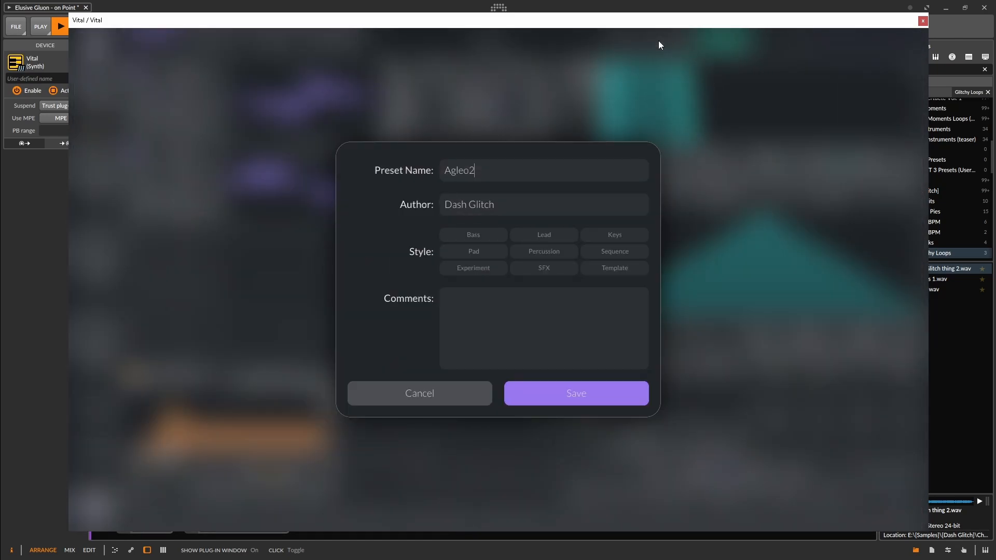
left_click(573, 394)
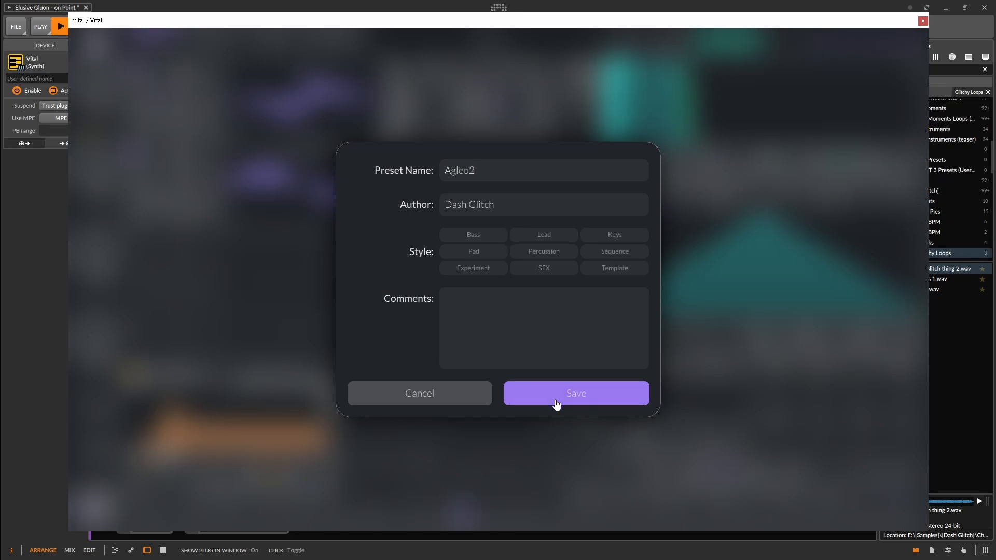
left_click(568, 325)
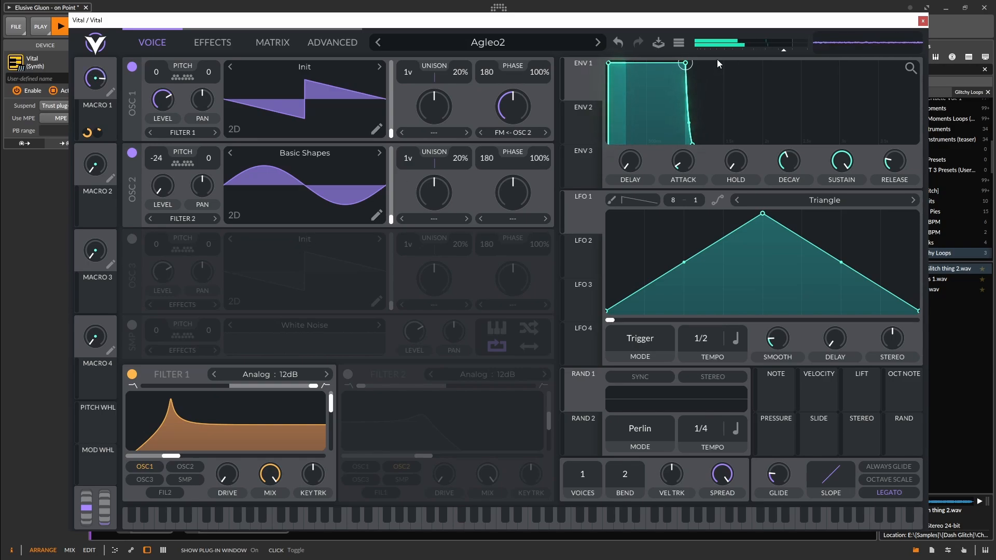
left_click(923, 21)
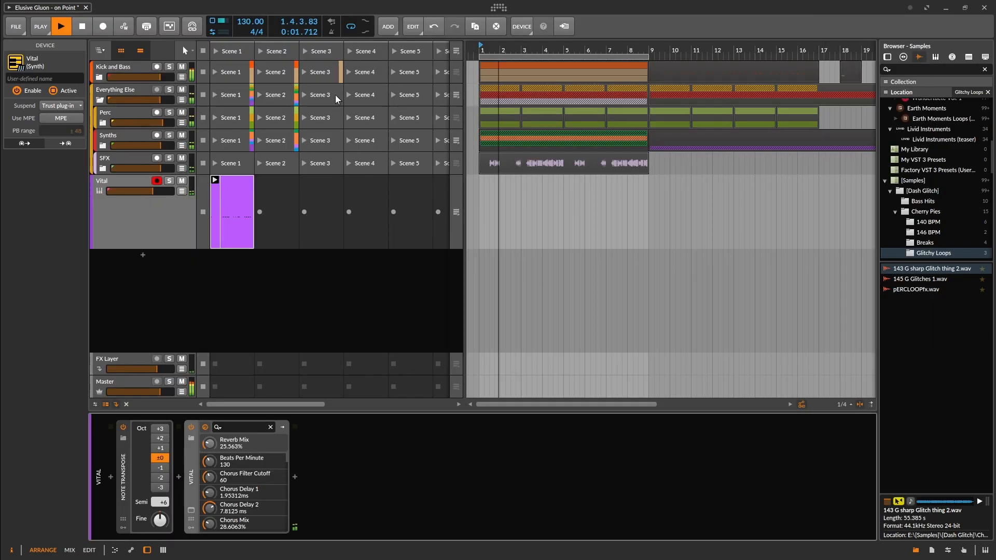
left_click(267, 307)
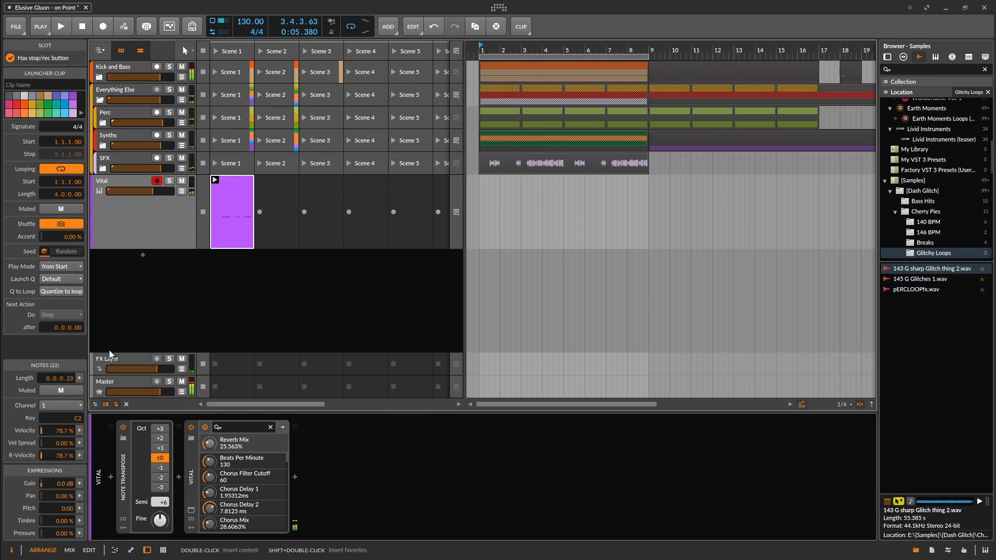